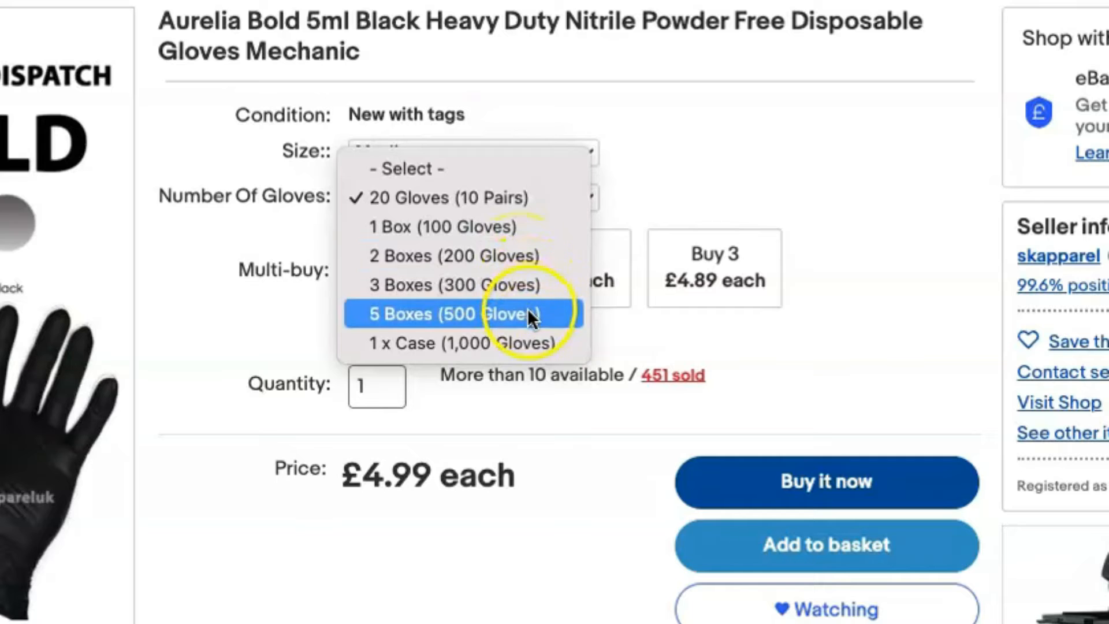
# Step: Set the size of the black nitrile gloves to Small
pyautogui.click(704, 178)
pyautogui.click(542, 151)
pyautogui.click(496, 123)
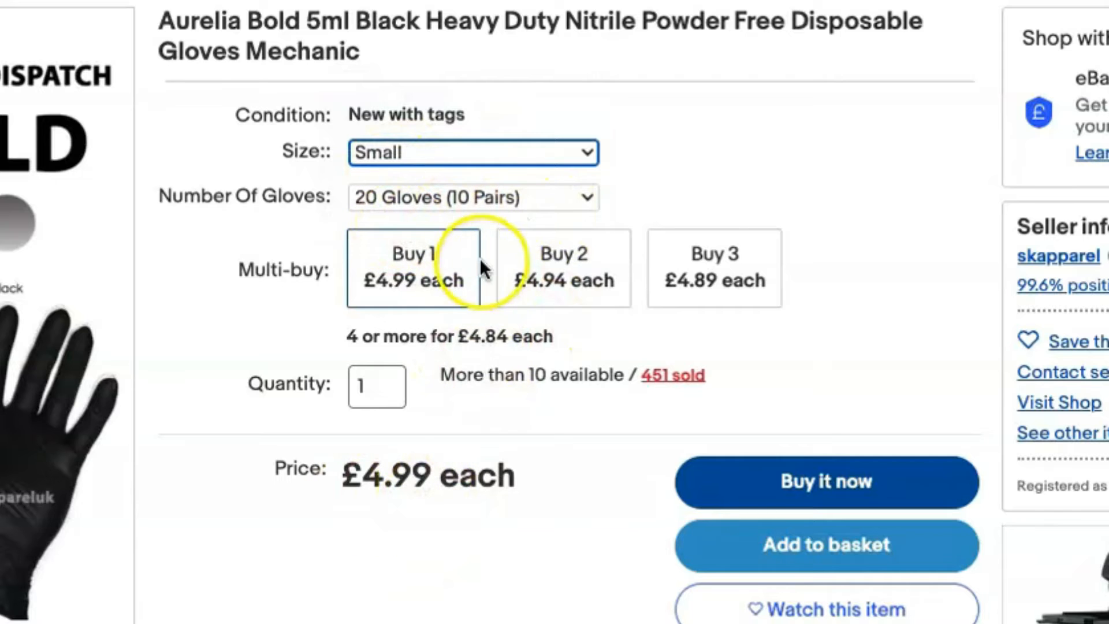
# Step: Compare the glove prices for 1 Box (100 Gloves), 3 Boxes (300 Gloves) and 1 x Case (1,000 Gloves)
pyautogui.click(471, 199)
pyautogui.click(479, 228)
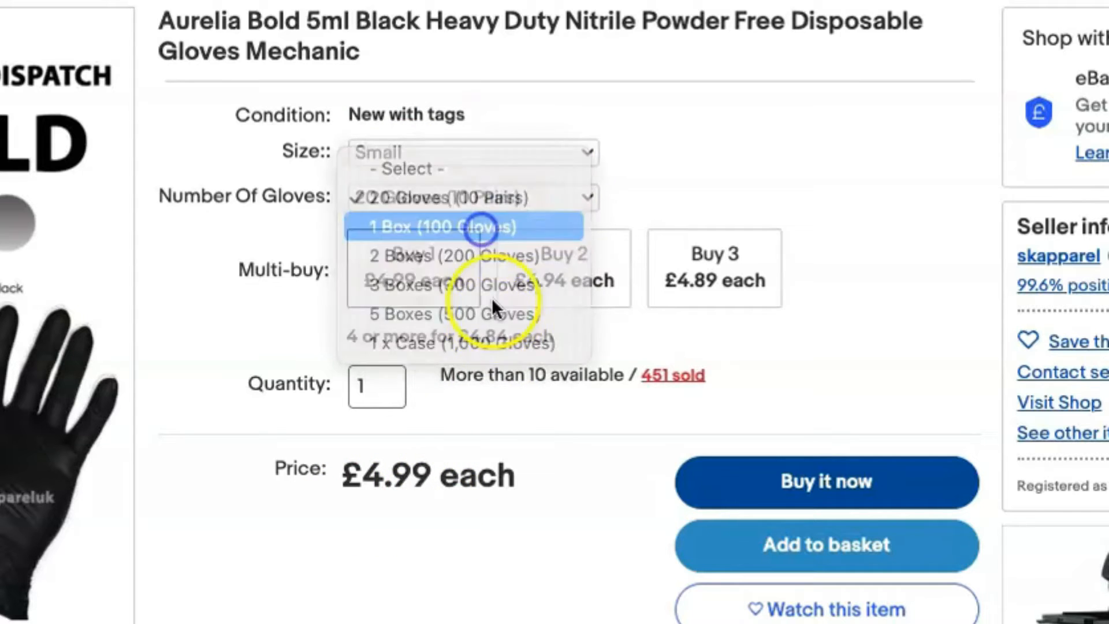
pyautogui.click(493, 199)
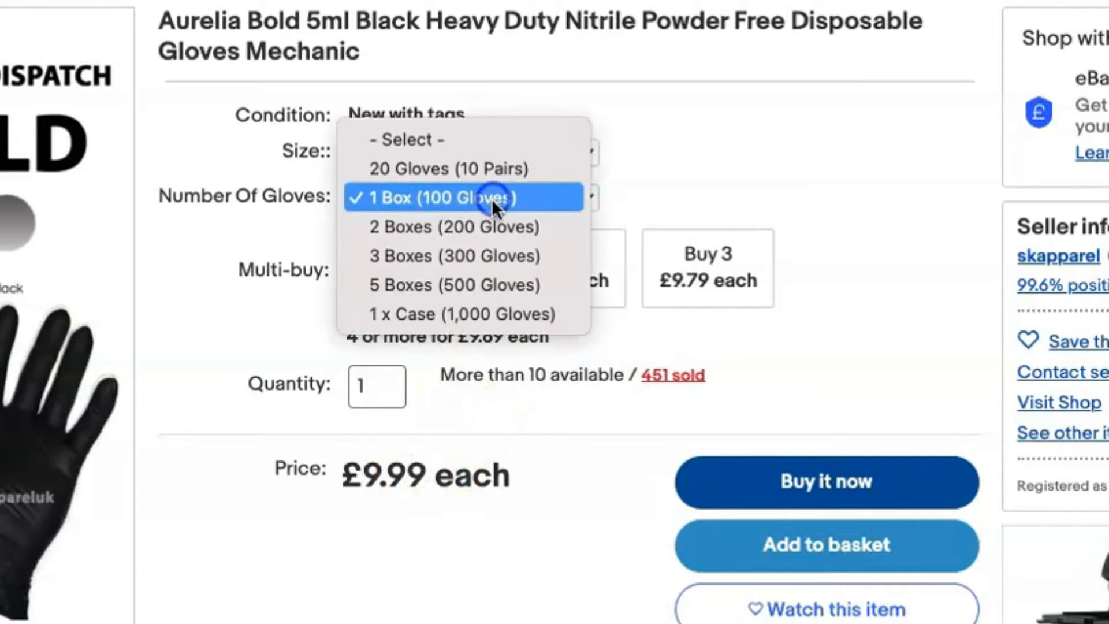
pyautogui.click(462, 250)
pyautogui.click(473, 200)
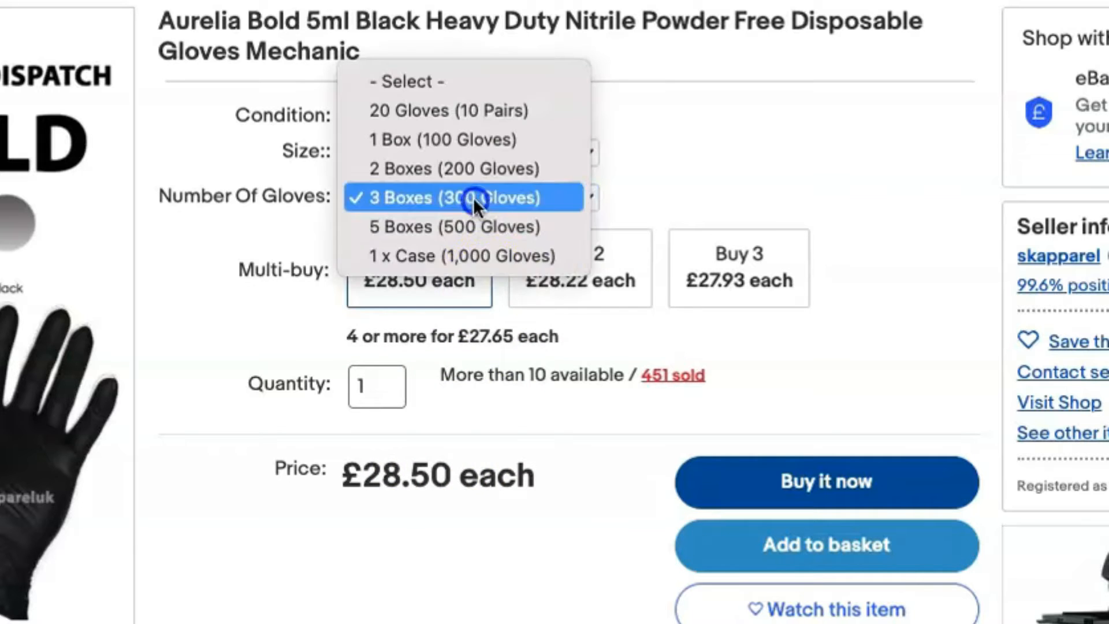
pyautogui.click(471, 257)
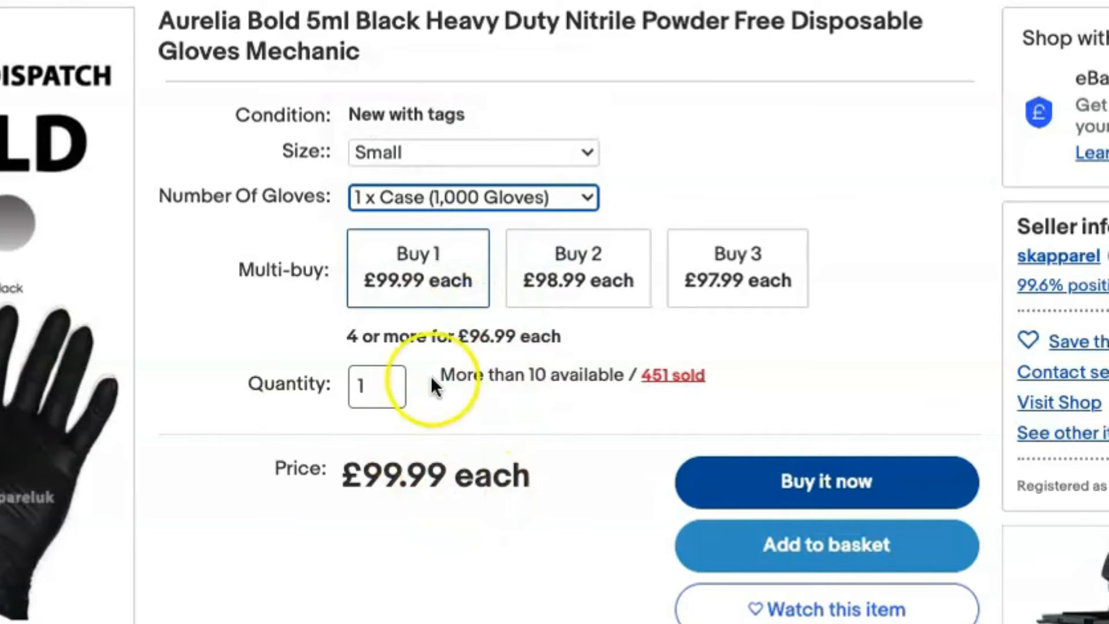
# Step: Set the number of gloves to 3 Boxes (300 Gloves)
pyautogui.click(436, 199)
pyautogui.click(711, 156)
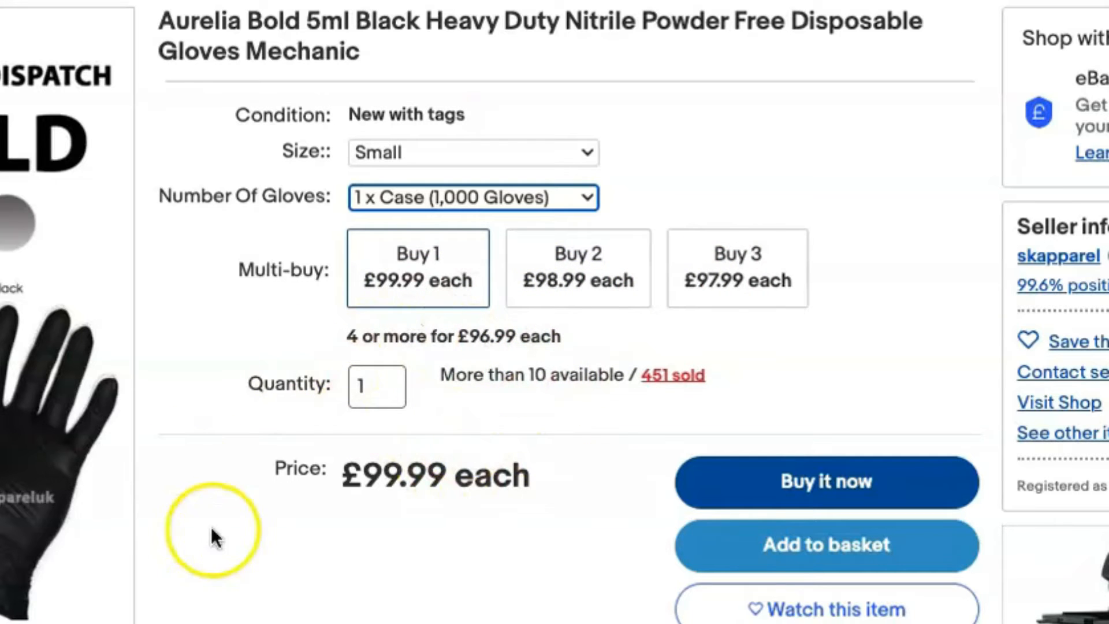
pyautogui.click(471, 199)
pyautogui.click(442, 138)
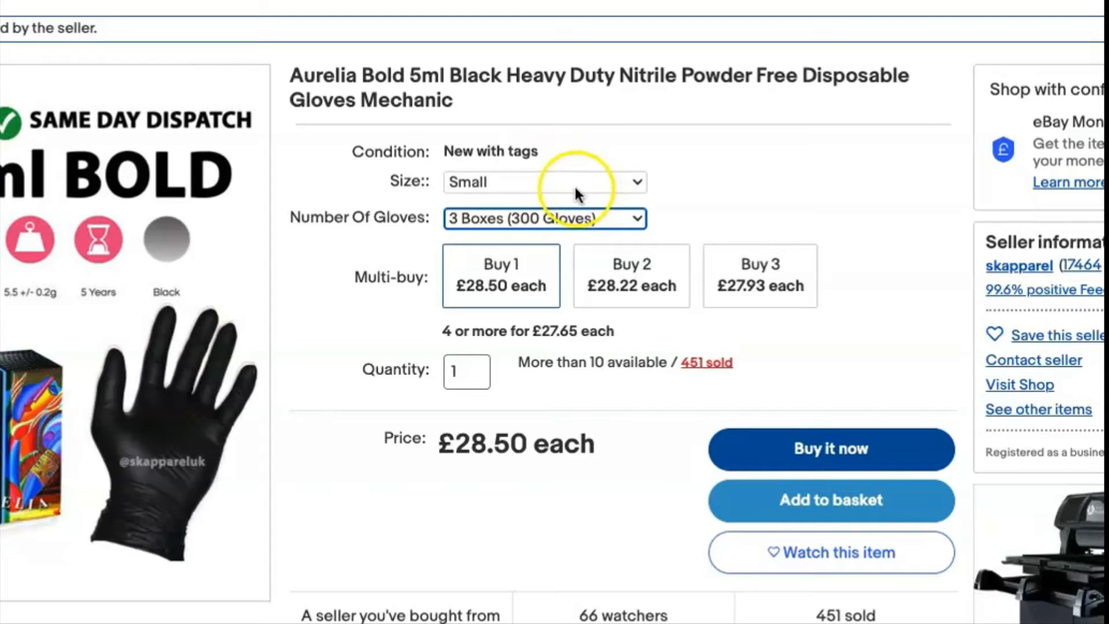
# Step: Review the size and number-of-gloves choices offered in the glove listing without changing the selection
pyautogui.click(682, 169)
pyautogui.click(754, 196)
pyautogui.click(590, 220)
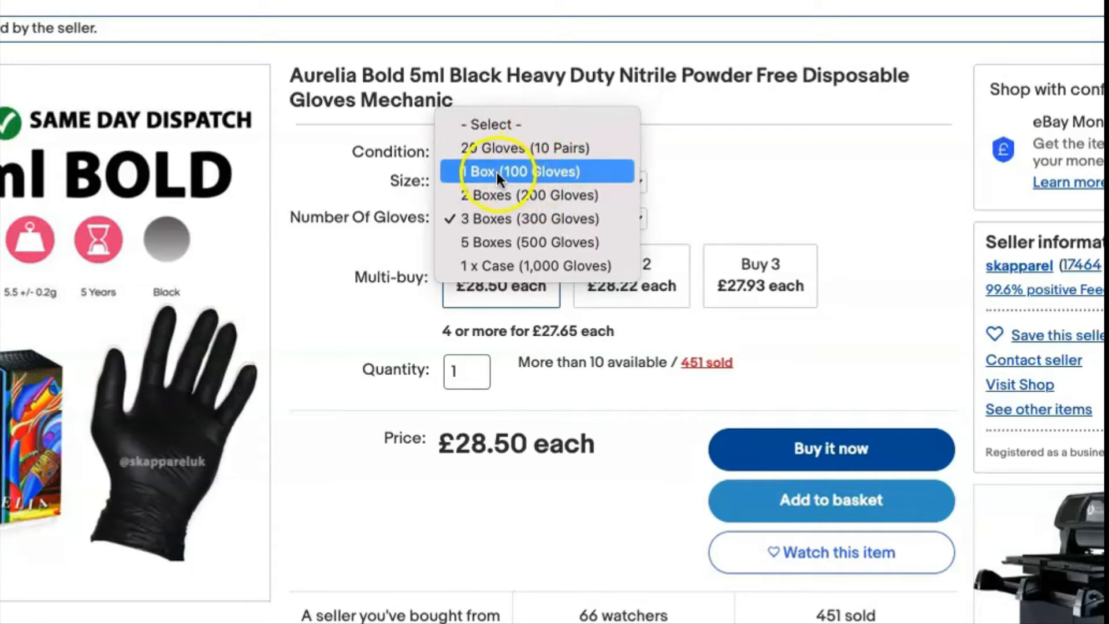
pyautogui.click(704, 206)
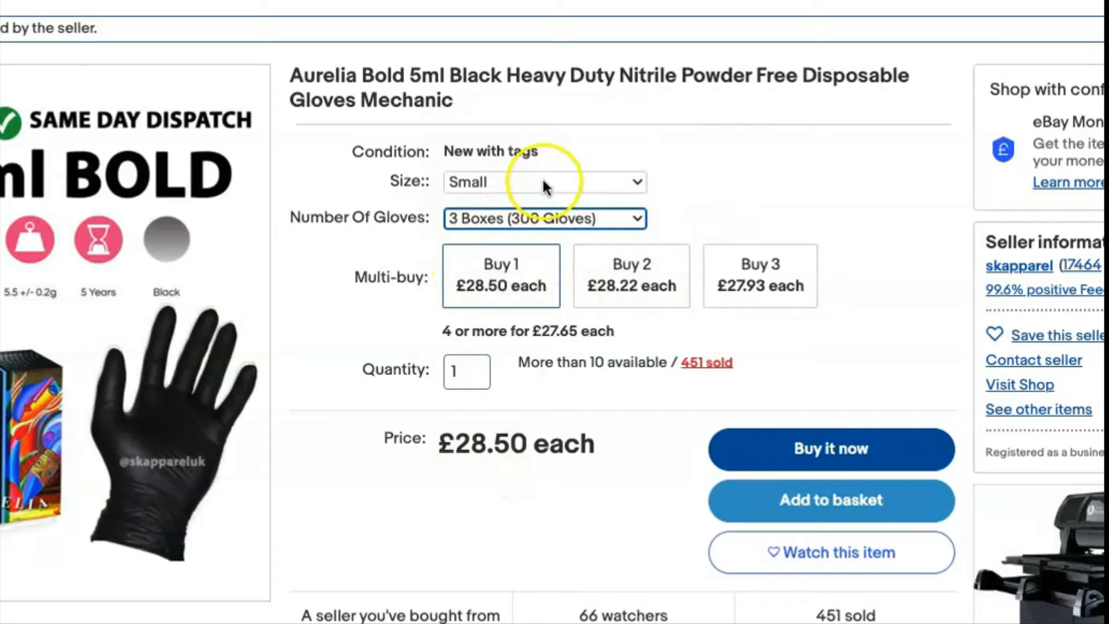
pyautogui.click(539, 182)
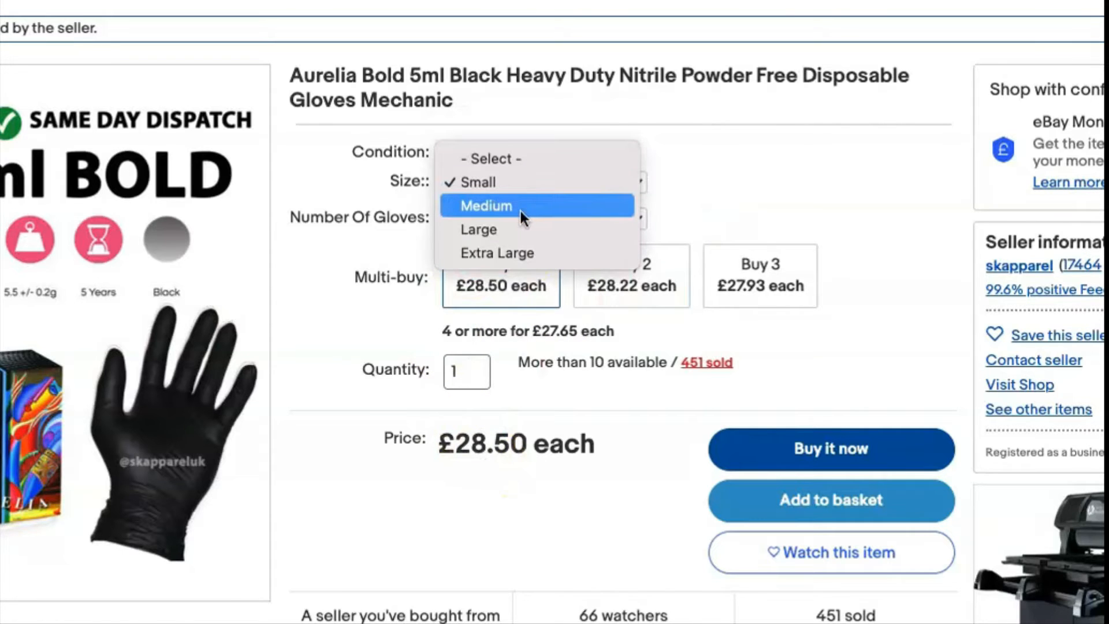
pyautogui.click(751, 202)
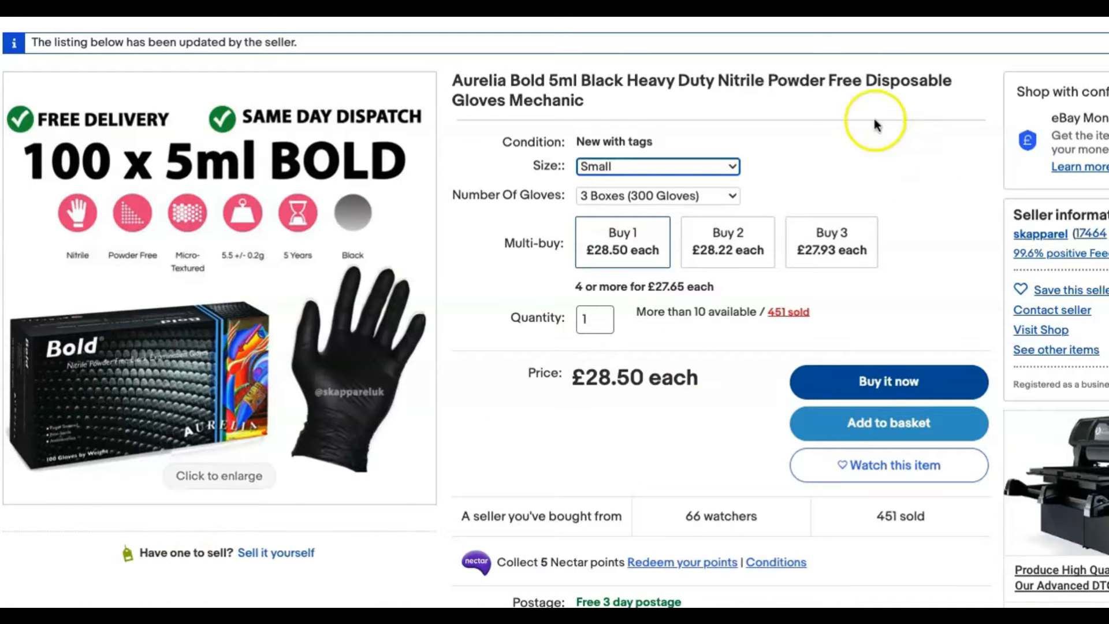
pyautogui.click(638, 196)
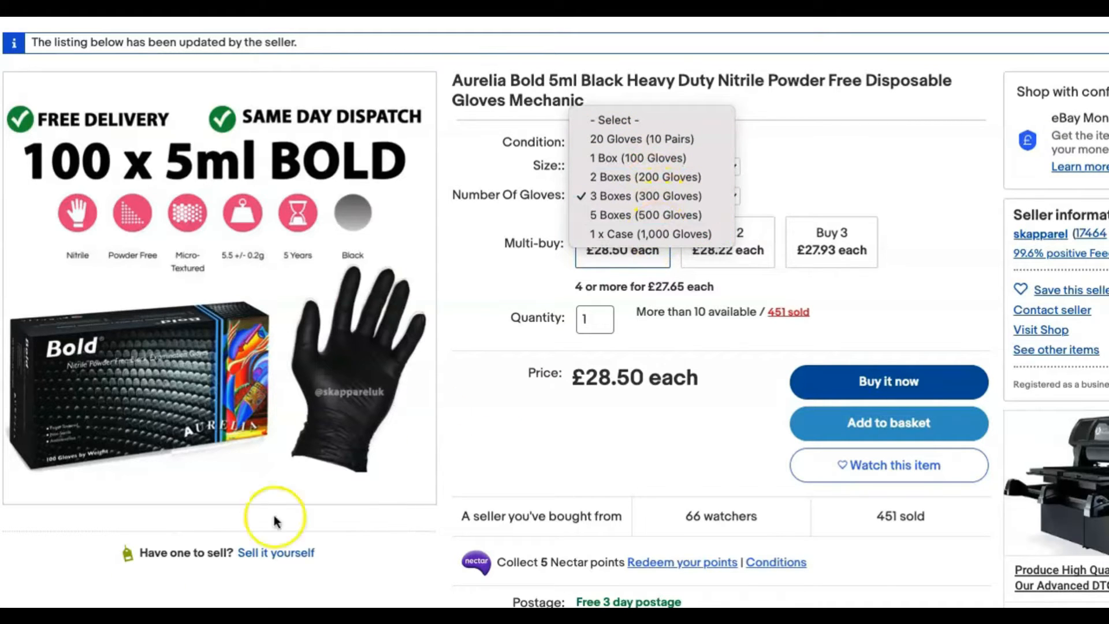
pyautogui.click(554, 172)
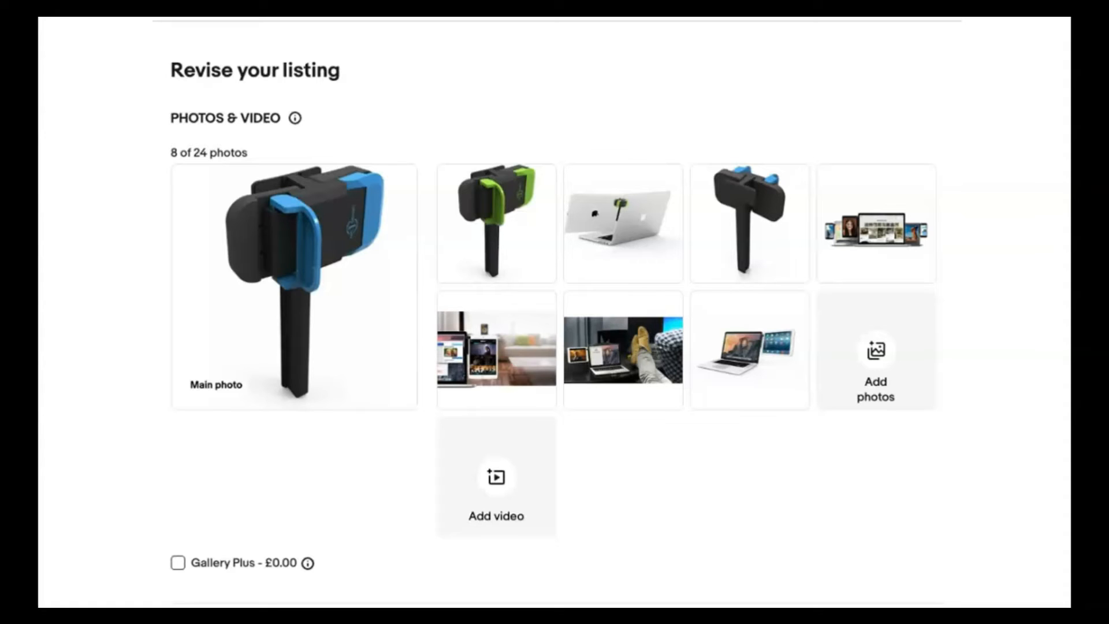
# Step: Start a new sales listing for "Ten One Design Mountie Side Mount Clip for iPhone/iPad" and continue without a product match
pyautogui.moveTo(388, 271)
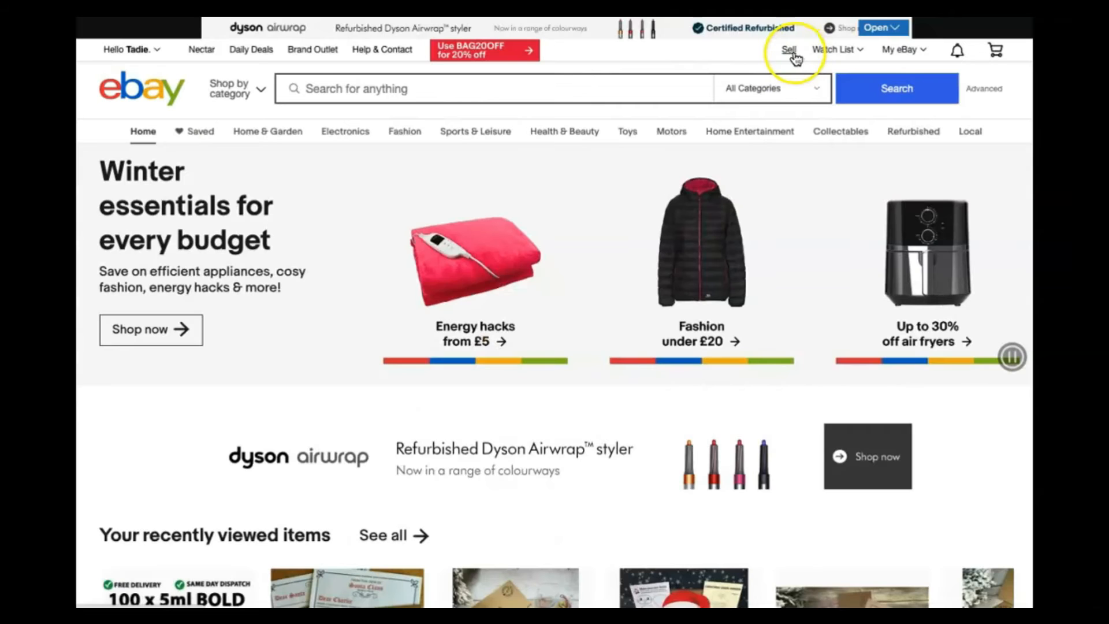
pyautogui.click(794, 55)
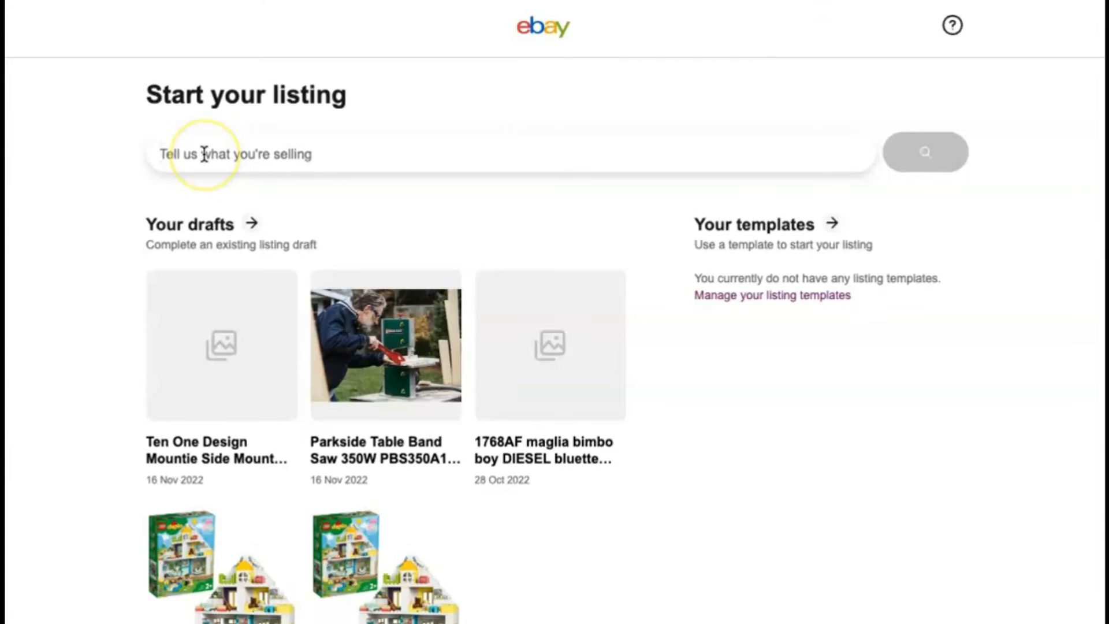
pyautogui.click(205, 155)
pyautogui.write('Ten One Design Mountie Side Mount Clip for iPhone/iPad')
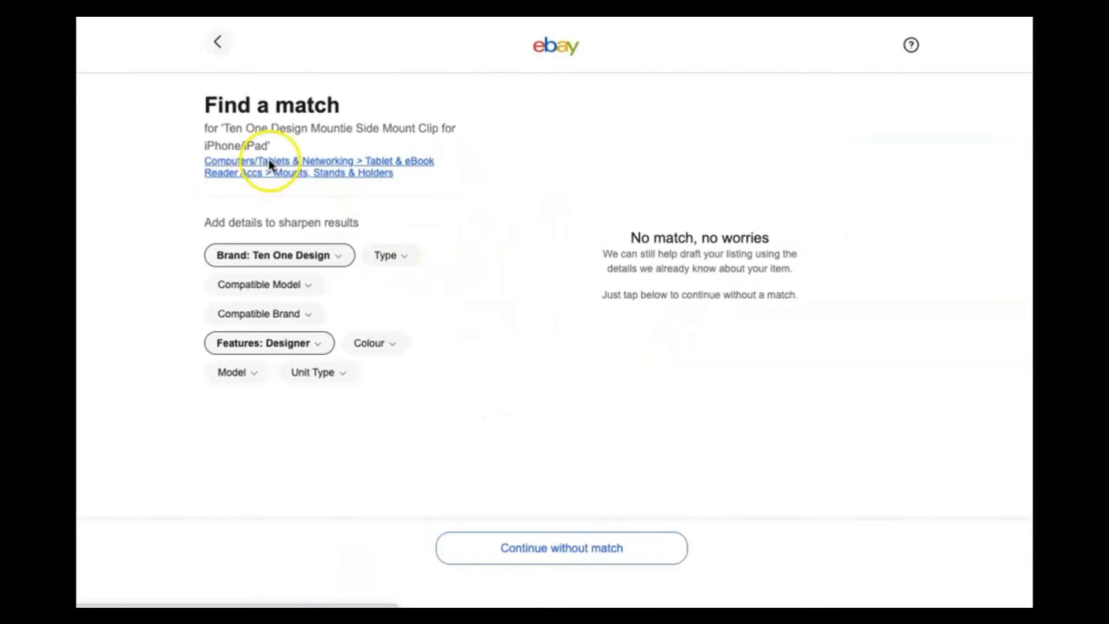
pyautogui.click(585, 546)
pyautogui.click(361, 136)
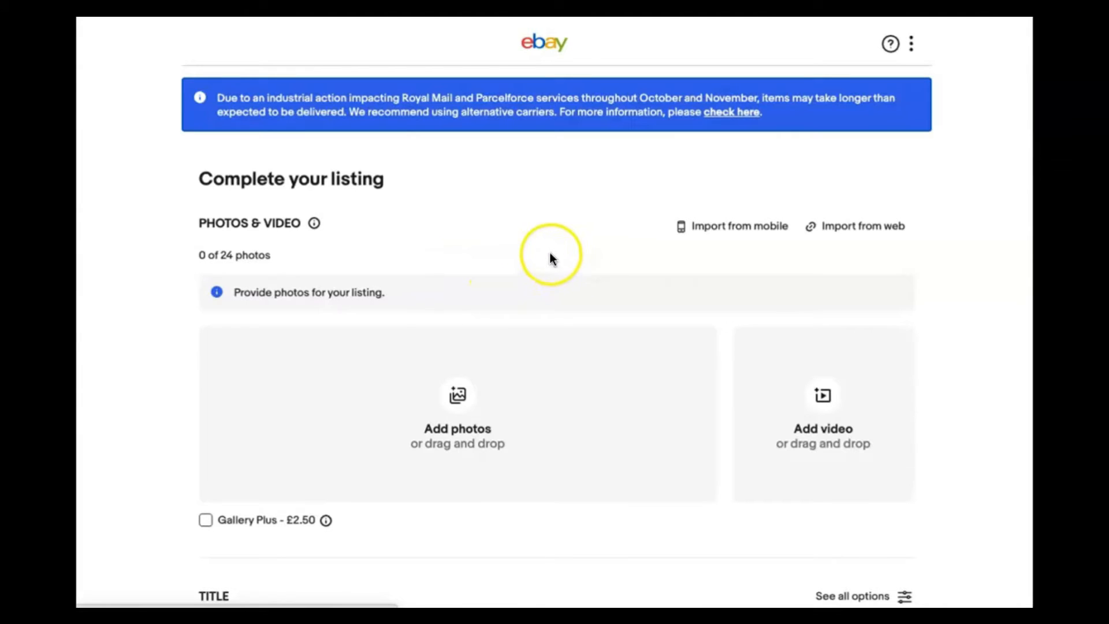
# Step: Examine the photo, title, category, item specifics and variations sections of the new listing form
pyautogui.scroll(-1, 532, 238)
pyautogui.scroll(-1, 533, 237)
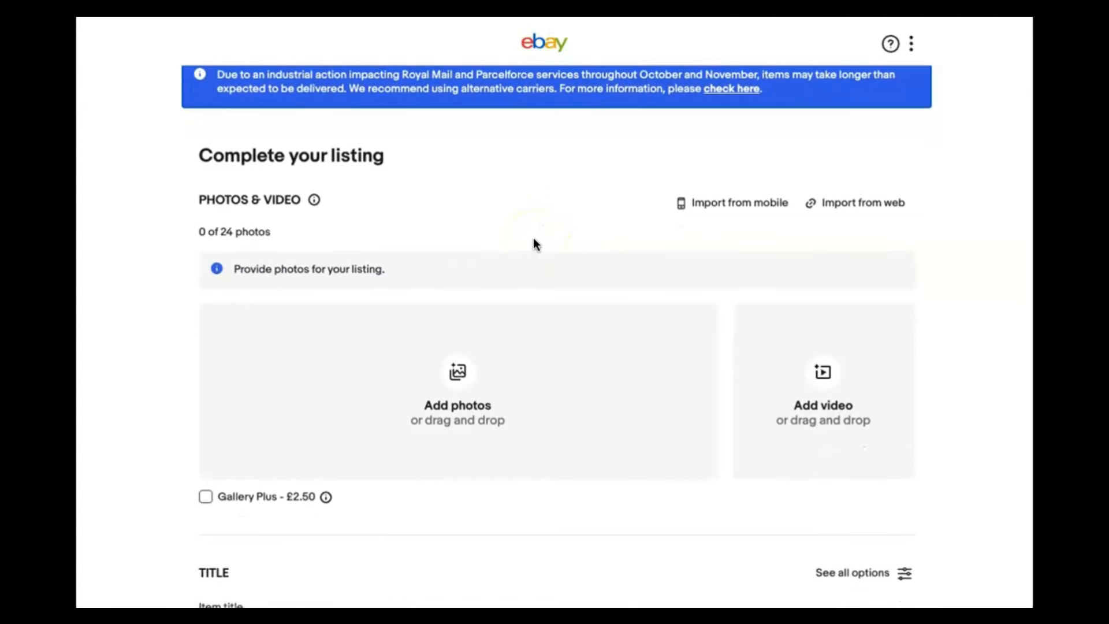
pyautogui.scroll(-2, 766, 451)
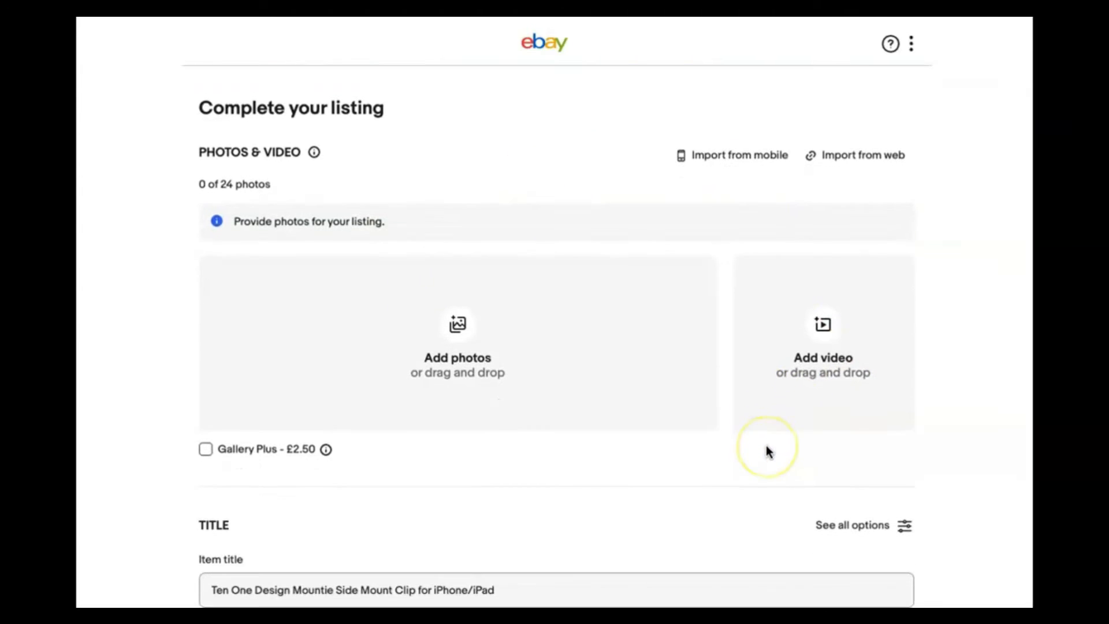
pyautogui.scroll(-1, 609, 539)
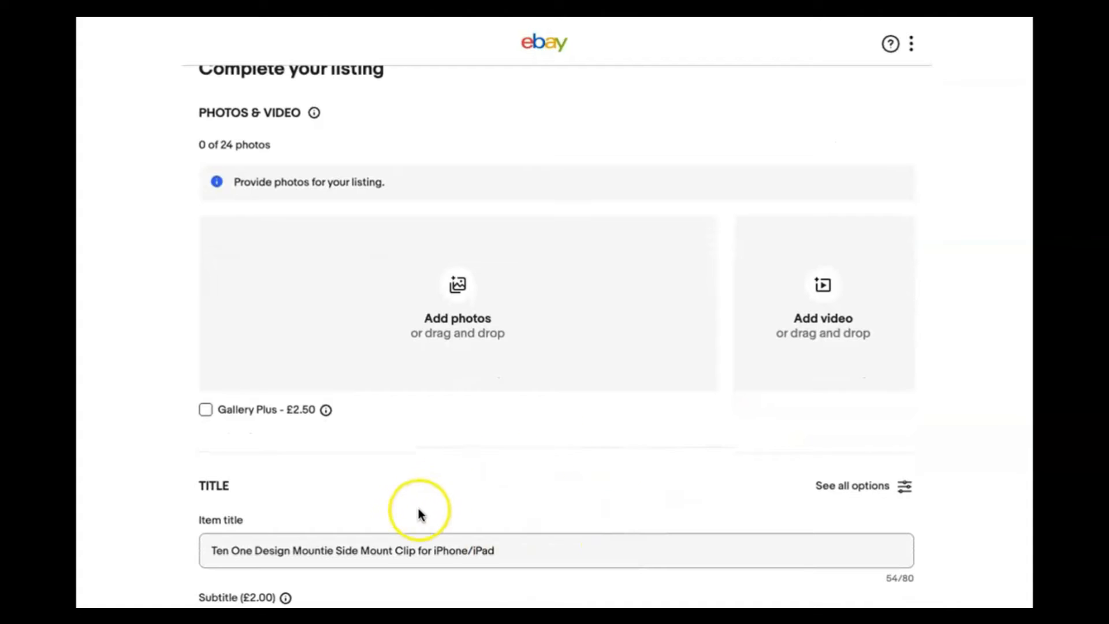
pyautogui.scroll(-2, 397, 508)
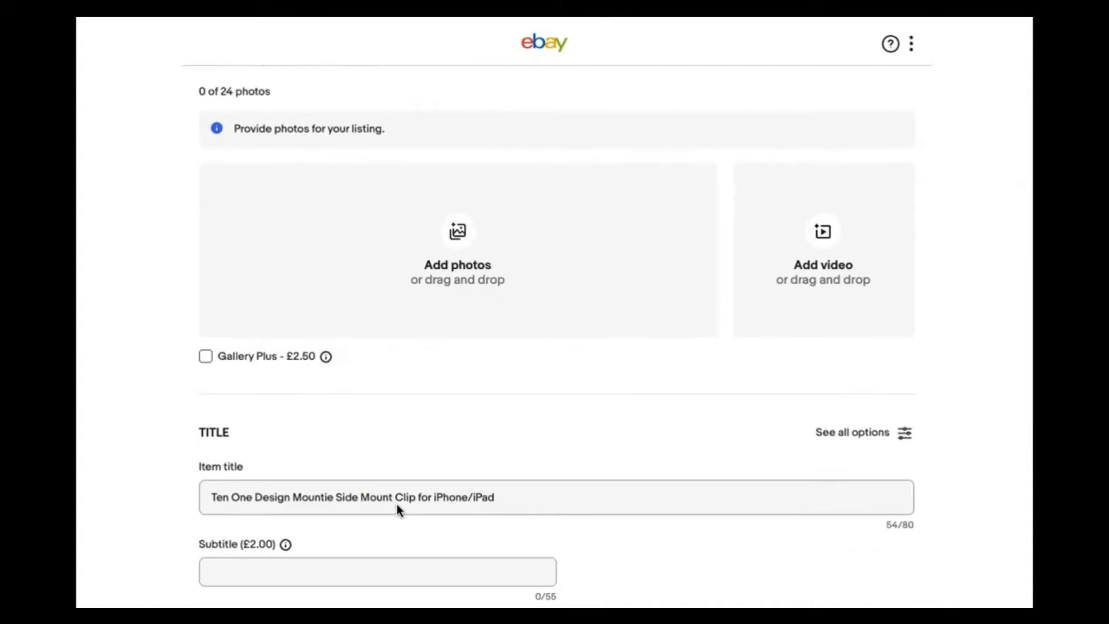
pyautogui.scroll(-3, 396, 506)
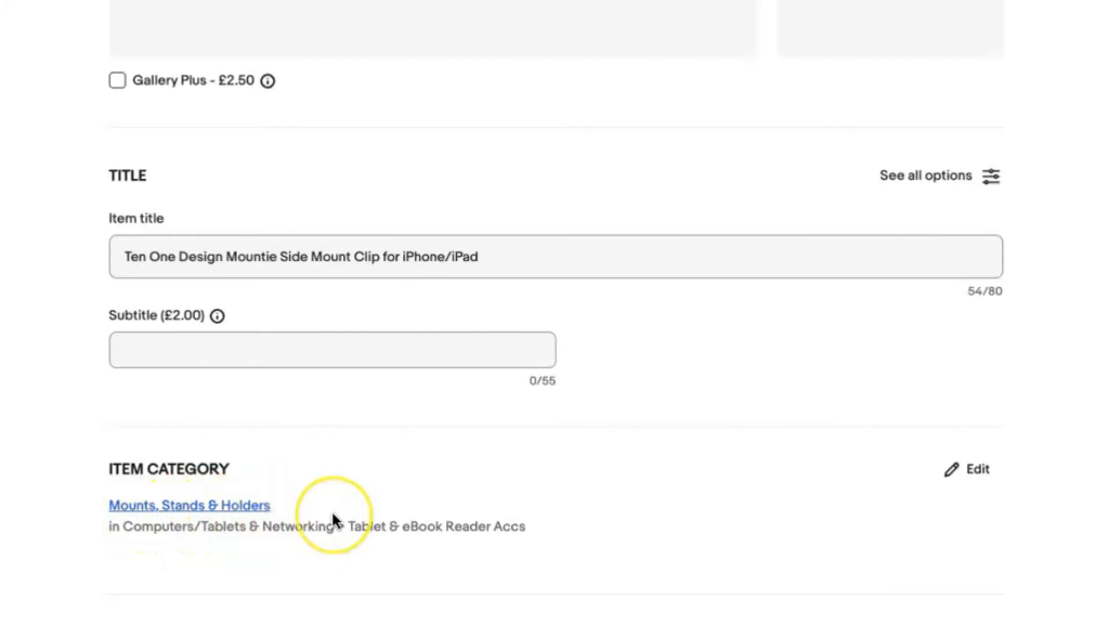
pyautogui.scroll(-3, 333, 513)
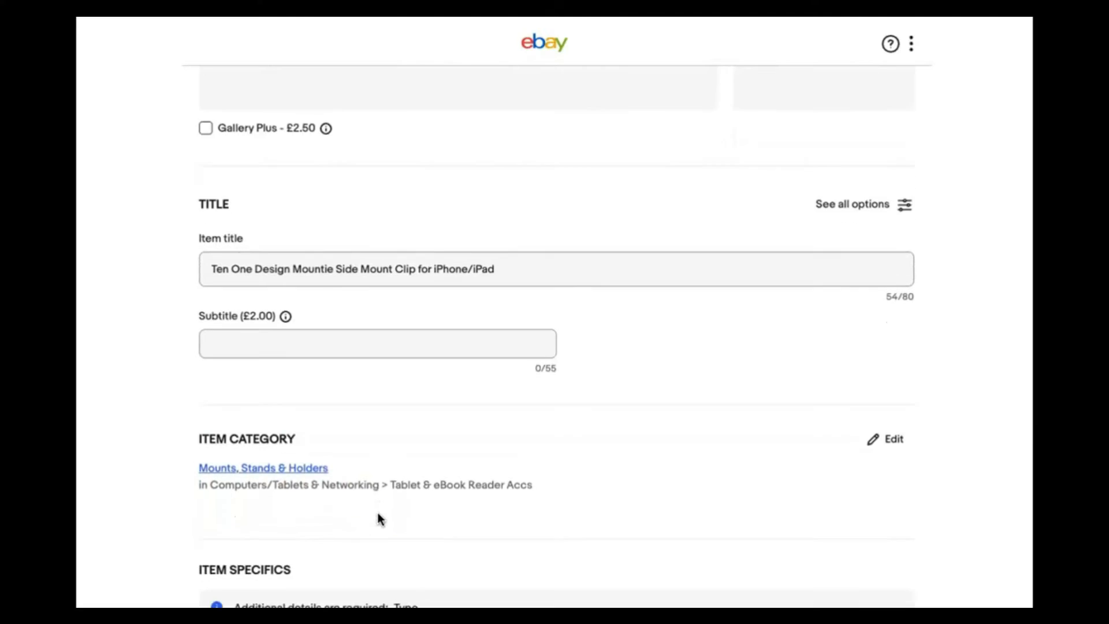
pyautogui.scroll(-3, 314, 455)
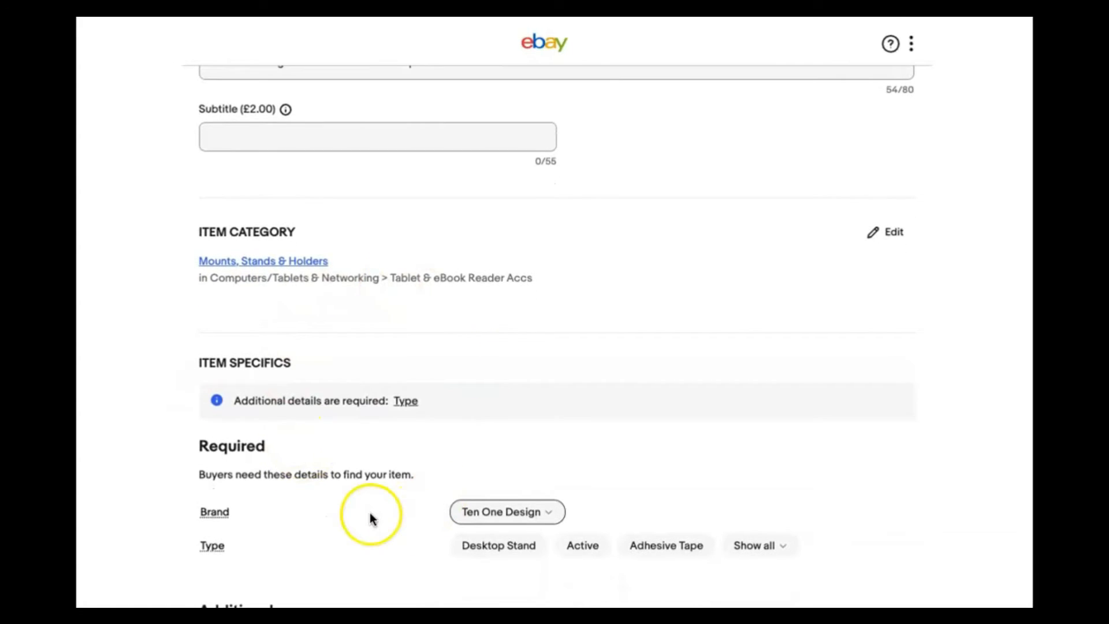
pyautogui.scroll(-3, 372, 518)
pyautogui.scroll(-5, 520, 531)
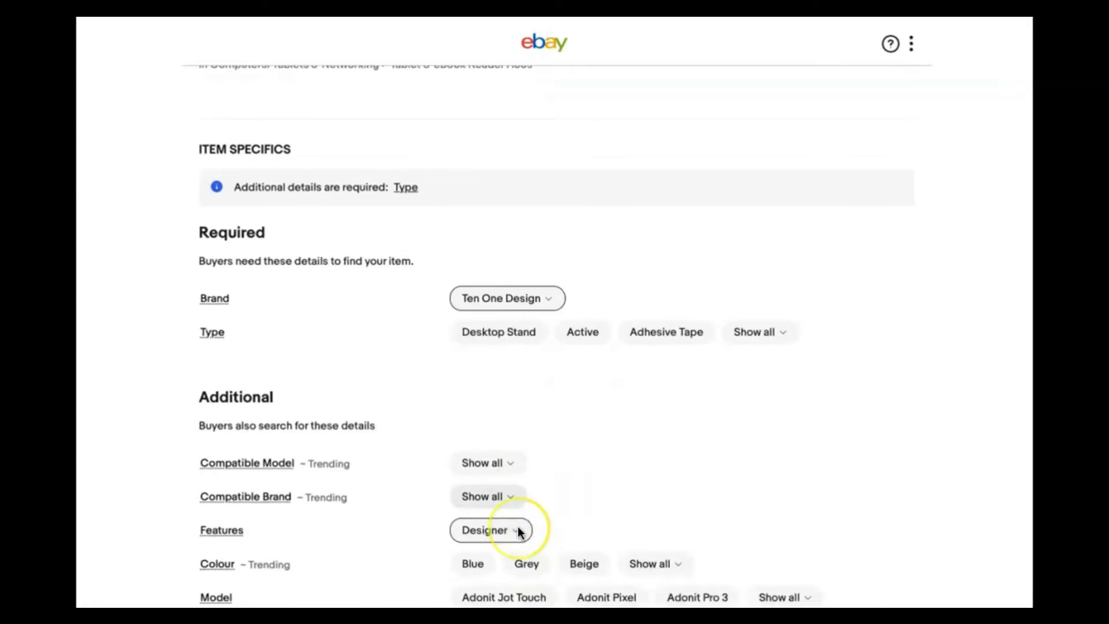
pyautogui.scroll(-2, 517, 530)
pyautogui.click(214, 521)
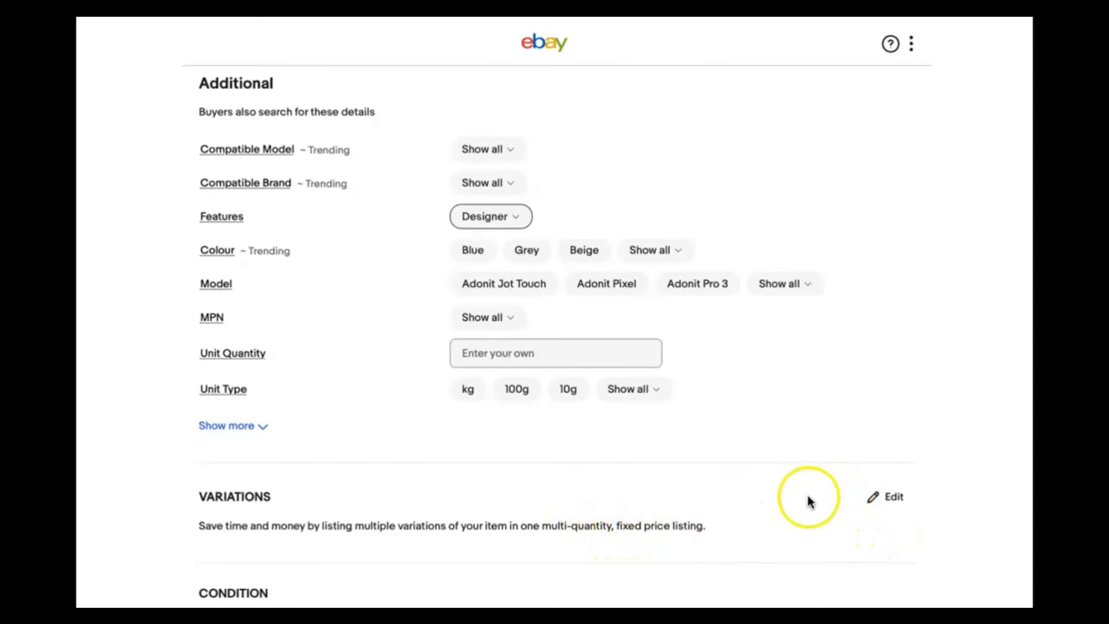
# Step: Create the listing's variations with Colour as the only attribute, removing Compatible Brand and Model, and Blue as its option
pyautogui.click(880, 503)
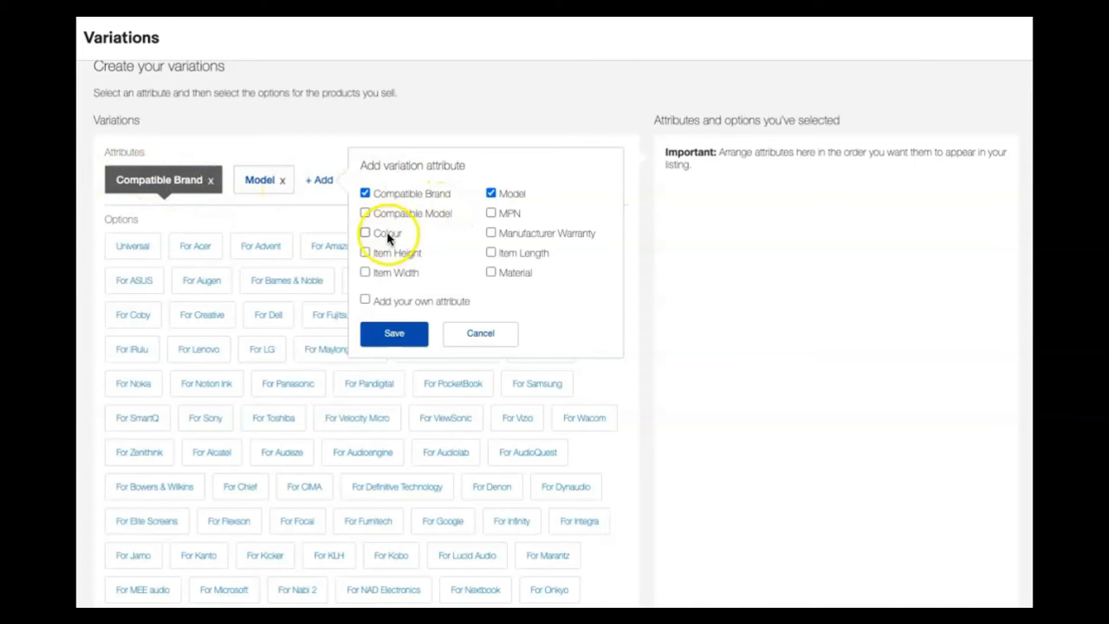
pyautogui.click(397, 334)
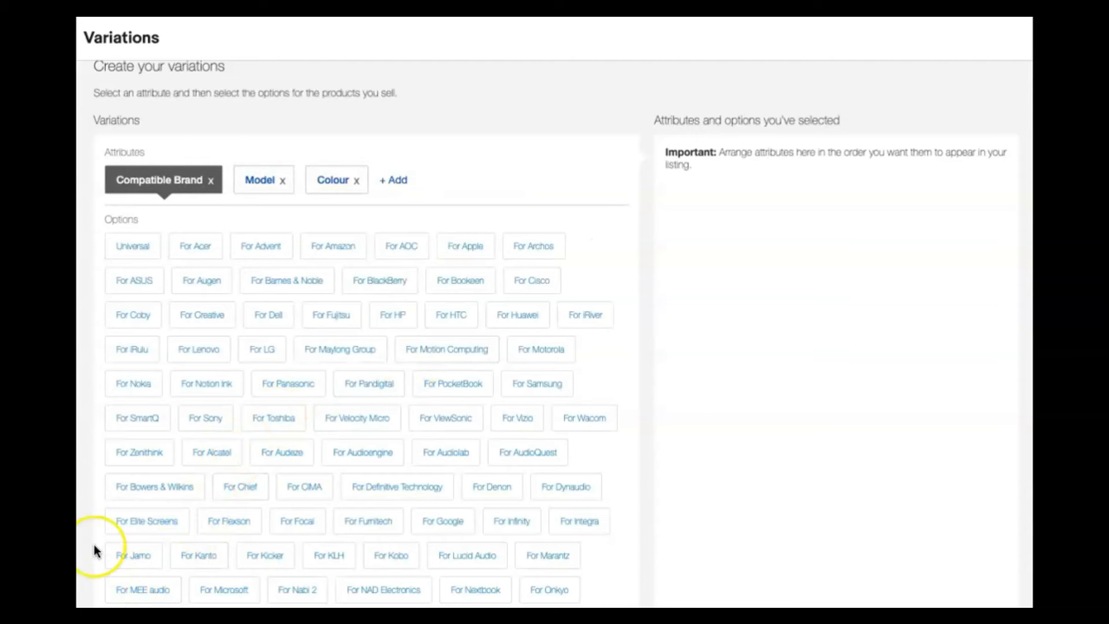
pyautogui.click(212, 182)
pyautogui.click(155, 208)
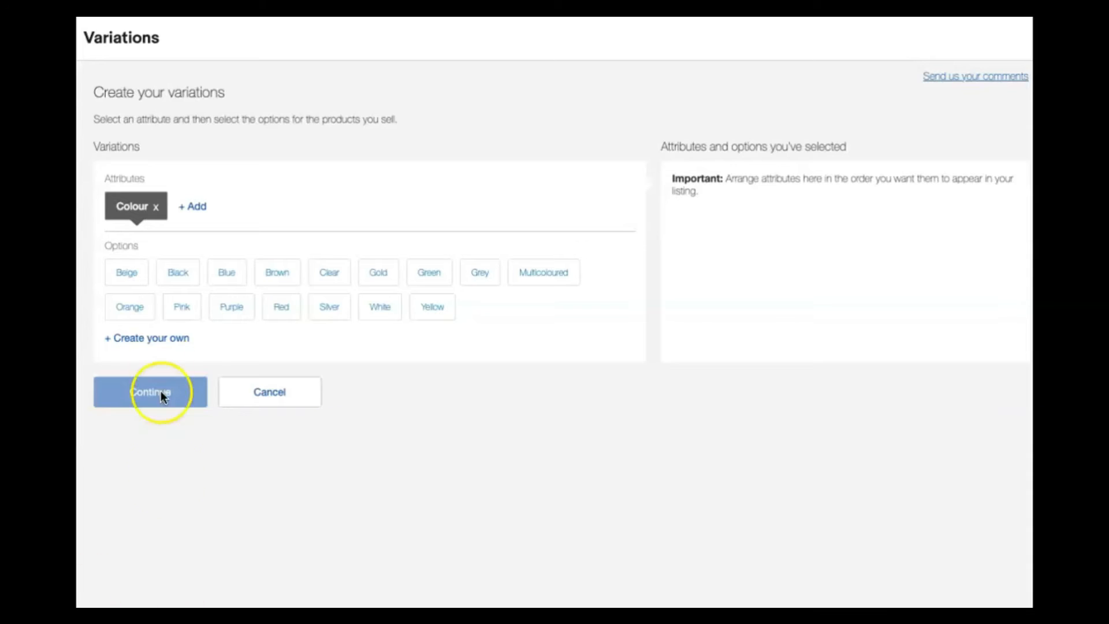
pyautogui.click(227, 275)
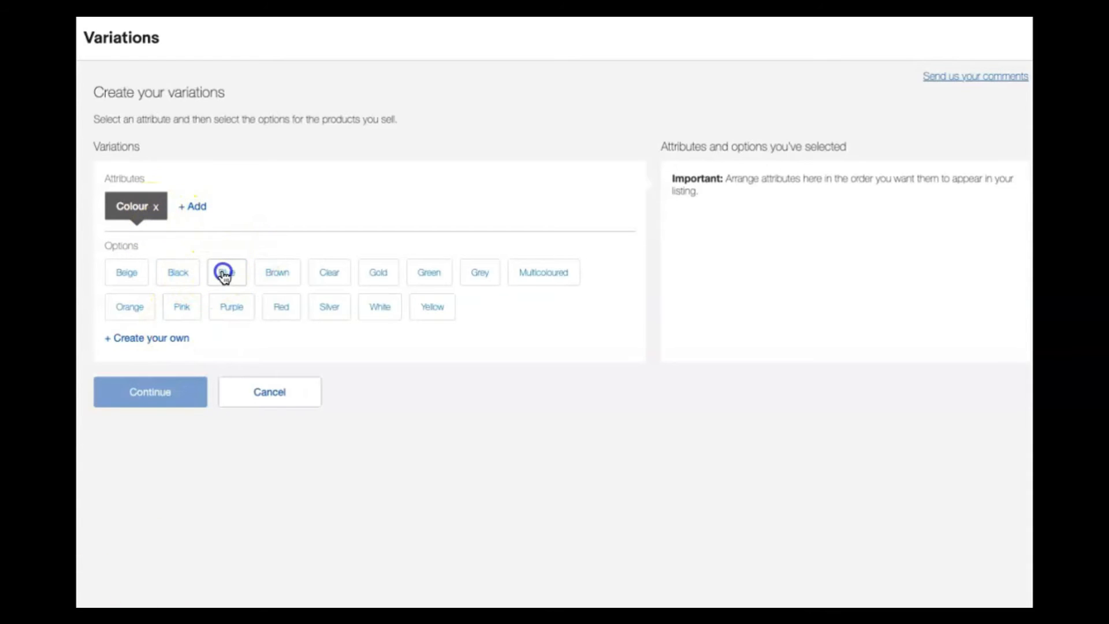
pyautogui.click(190, 390)
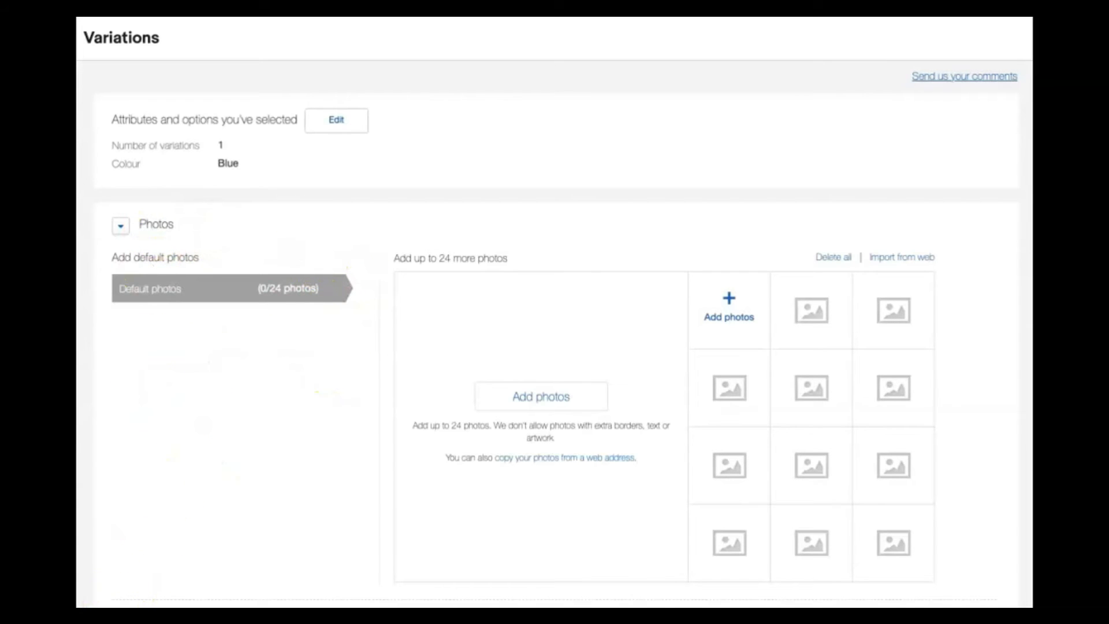
# Step: Add default photos for the listing and remove the two flagged ones, keeping only the blue mount photo
pyautogui.scroll(-2, 297, 210)
pyautogui.scroll(1, 297, 191)
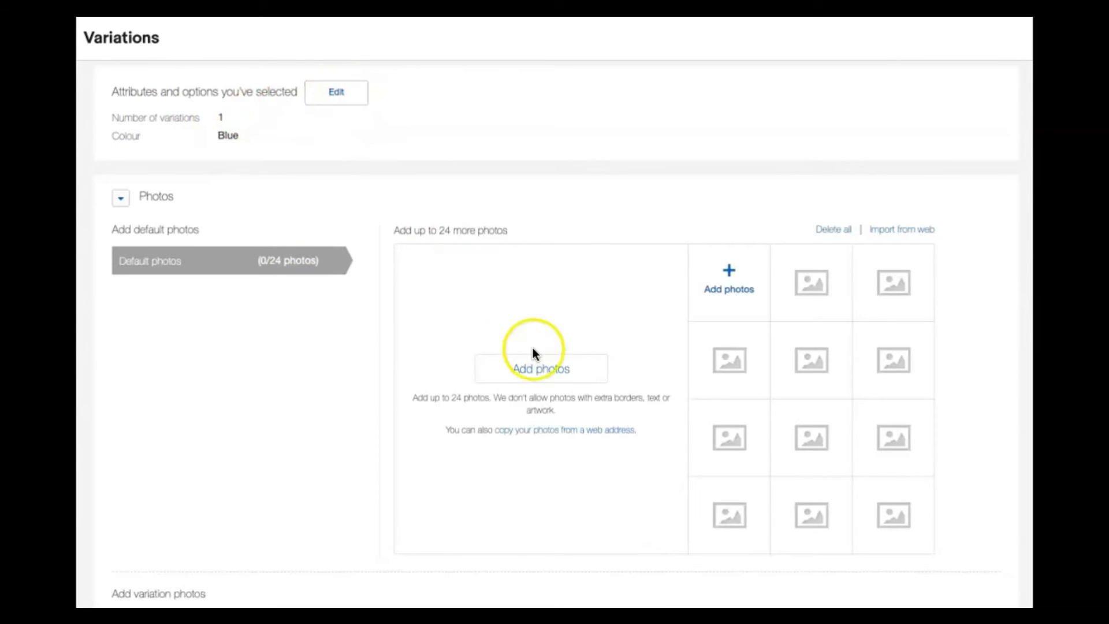
pyautogui.click(539, 365)
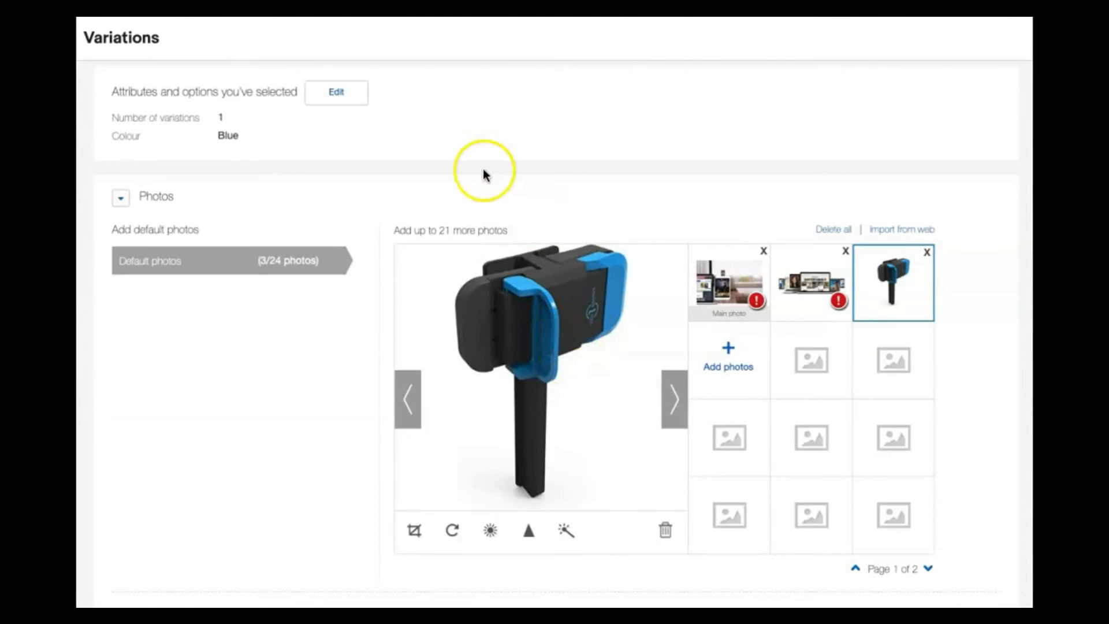
pyautogui.moveTo(759, 307)
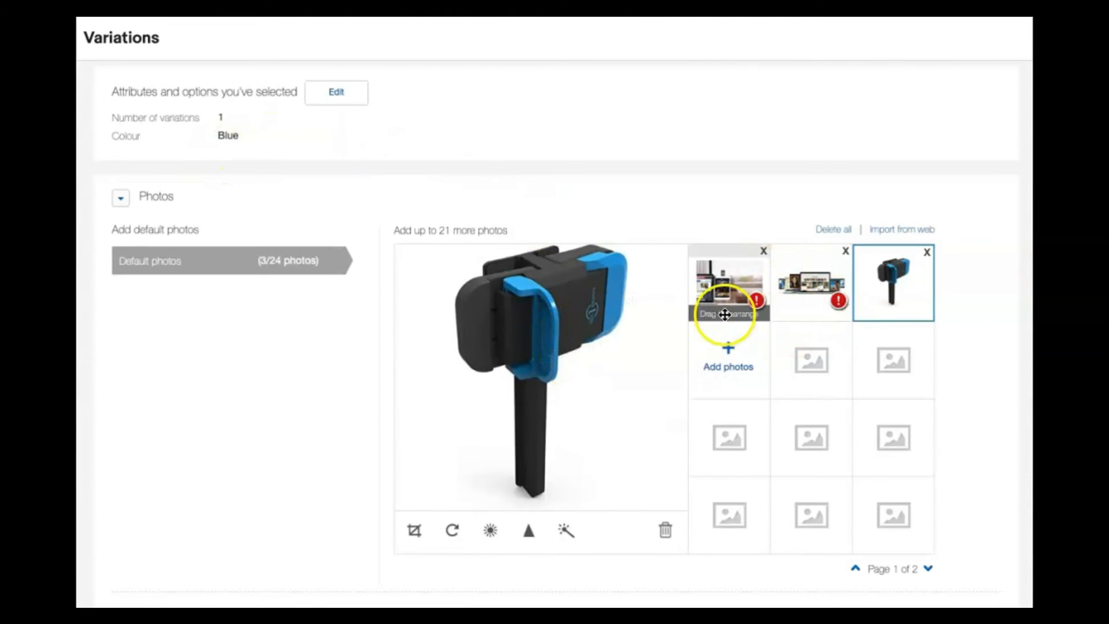
pyautogui.click(846, 252)
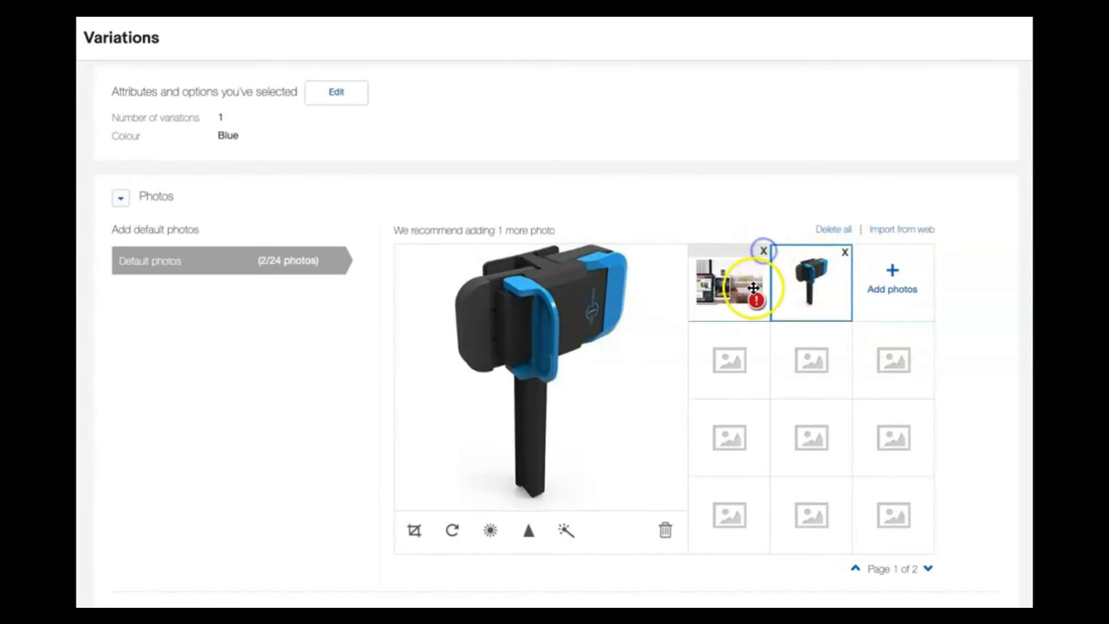
pyautogui.click(763, 251)
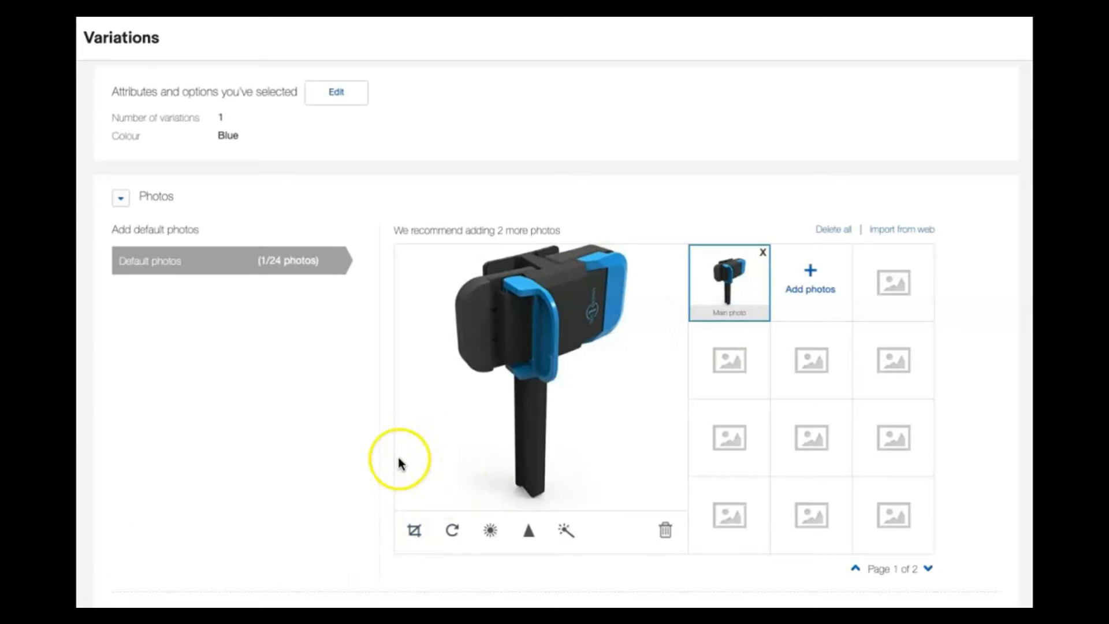
# Step: Try basing the variation photos on Colour and return the setting to Use default photos
pyautogui.scroll(-6, 145, 316)
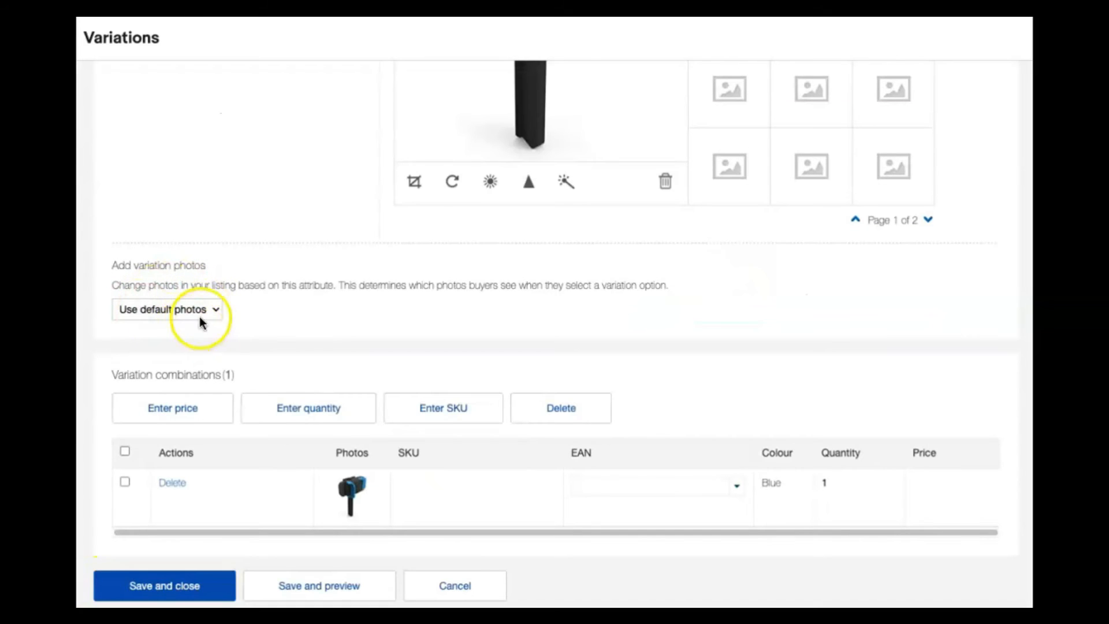
pyautogui.click(218, 309)
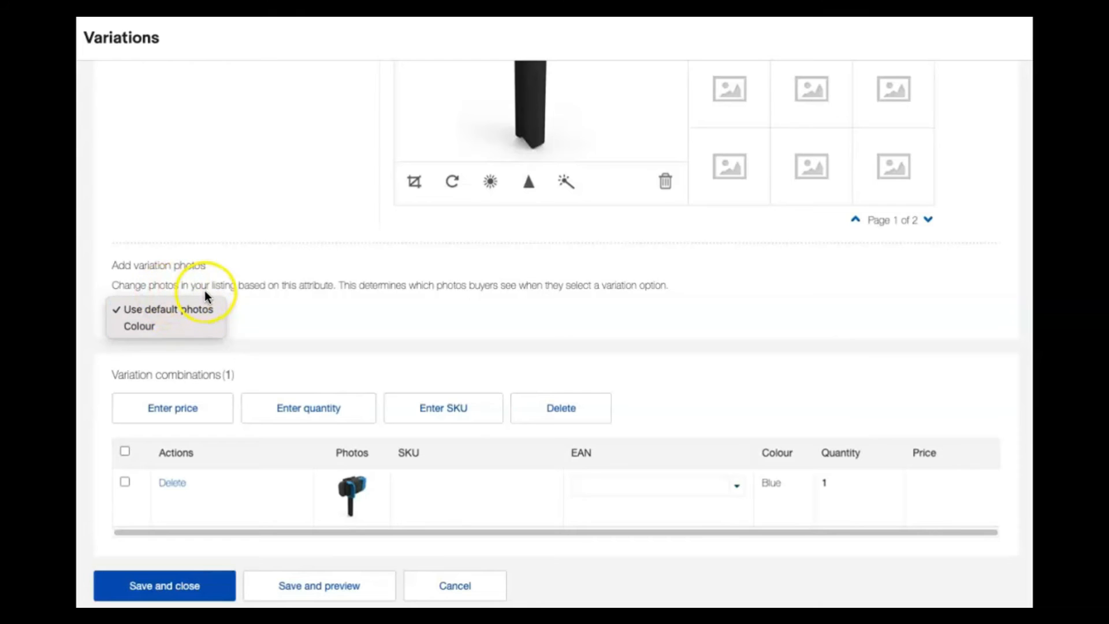
pyautogui.click(175, 327)
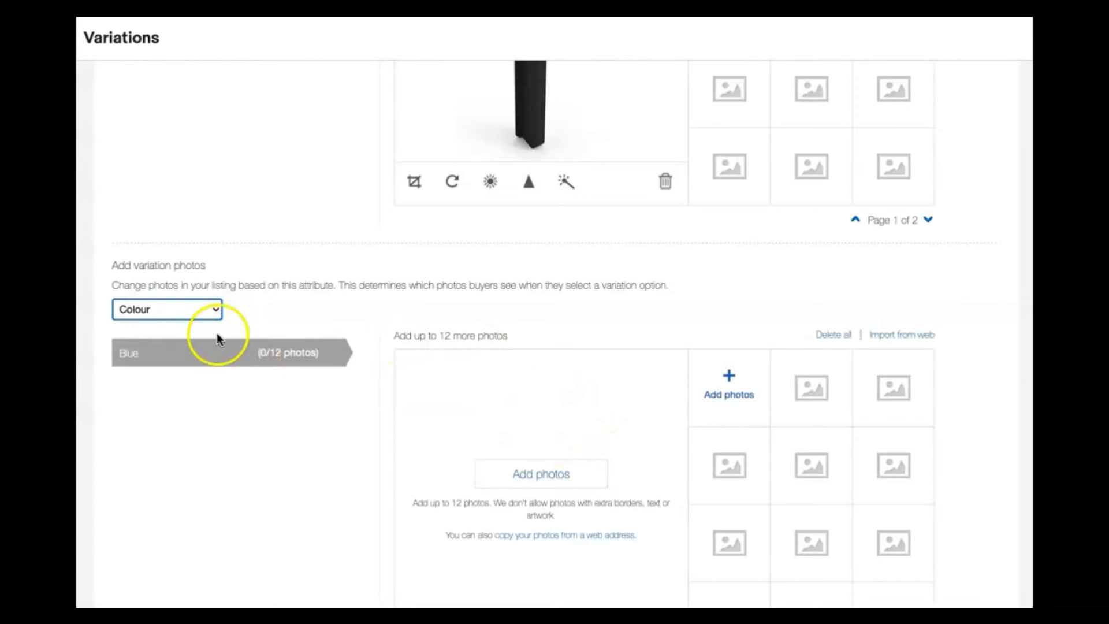
pyautogui.click(202, 312)
pyautogui.click(170, 293)
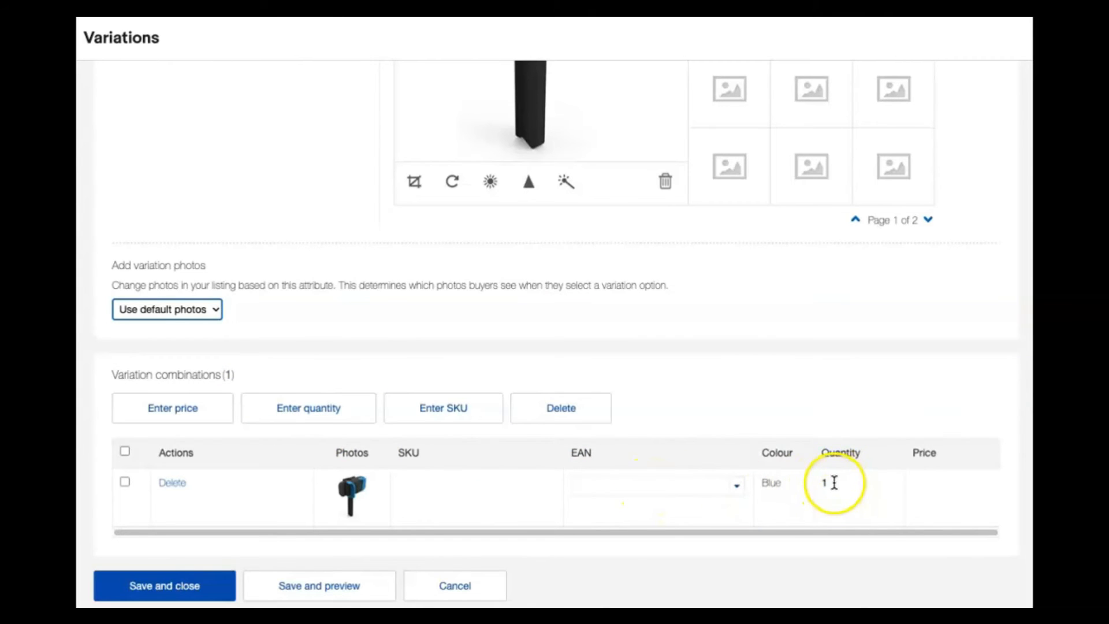
# Step: Select the Blue variation in the combinations table and set its price to 21.99
pyautogui.click(210, 413)
pyautogui.scroll(-2, 255, 438)
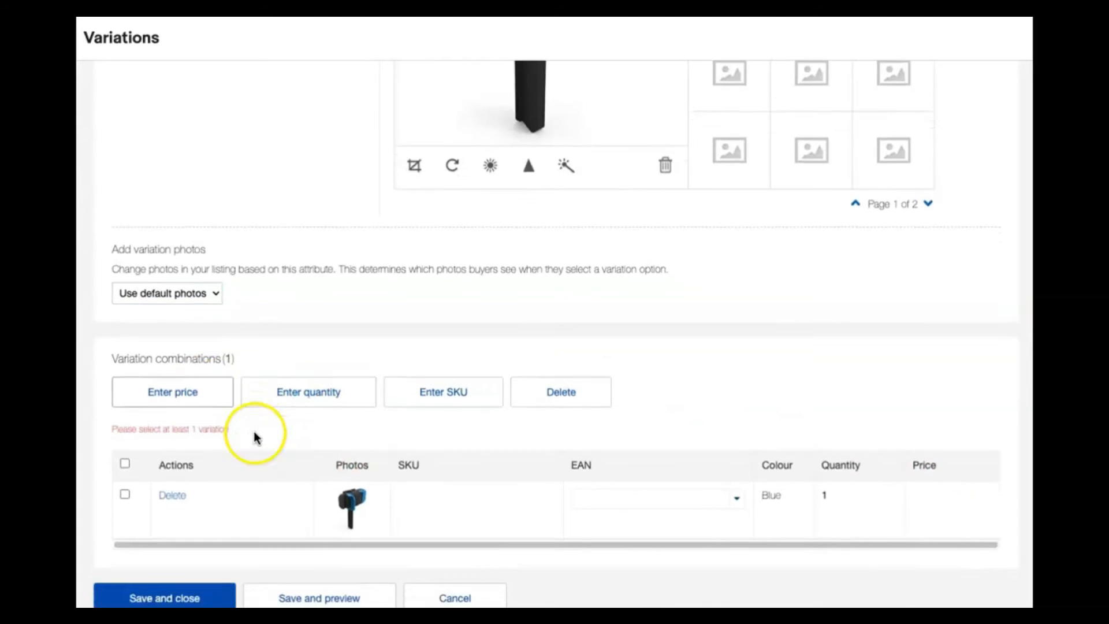
pyautogui.click(125, 481)
pyautogui.click(188, 410)
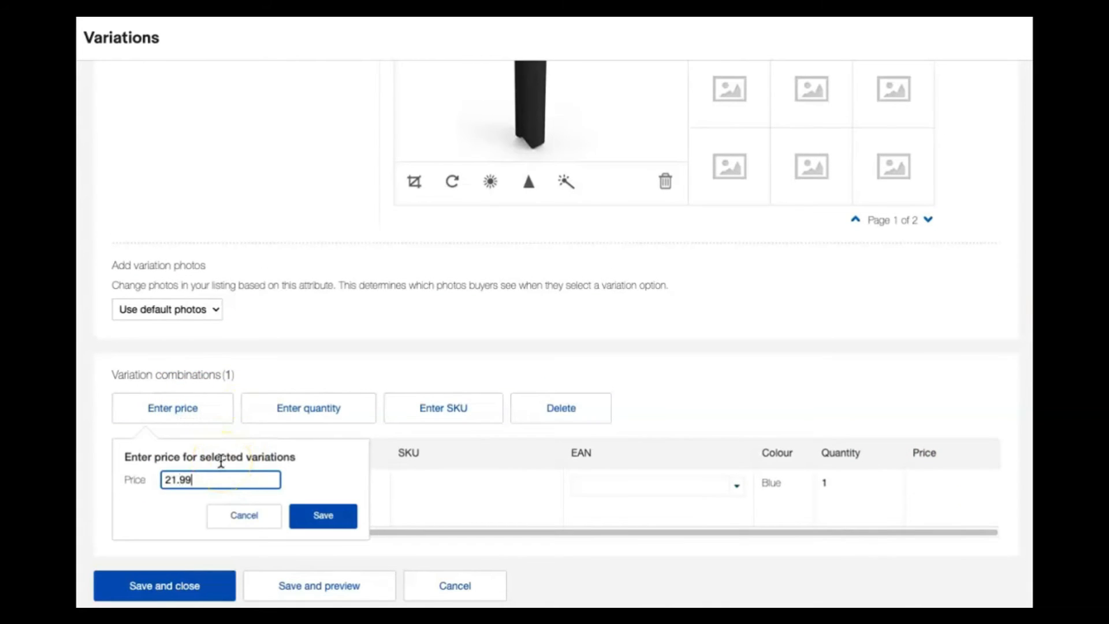
pyautogui.click(324, 516)
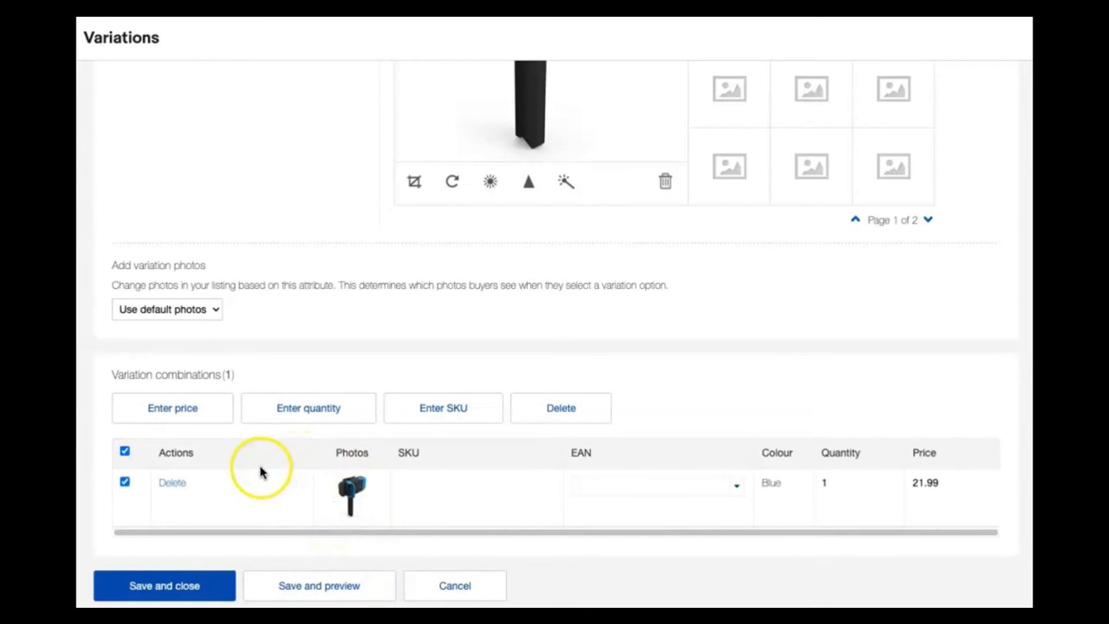
# Step: Set the Blue variation's quantity to 10 and its SKU prefix to 1234
pyautogui.click(312, 410)
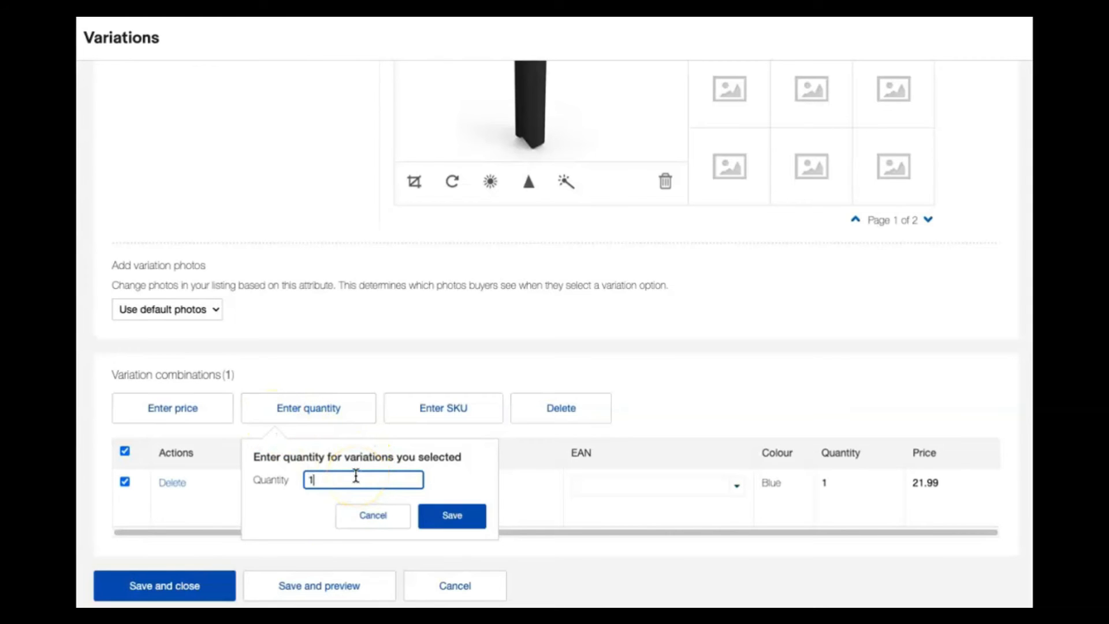
pyautogui.click(437, 515)
pyautogui.click(425, 406)
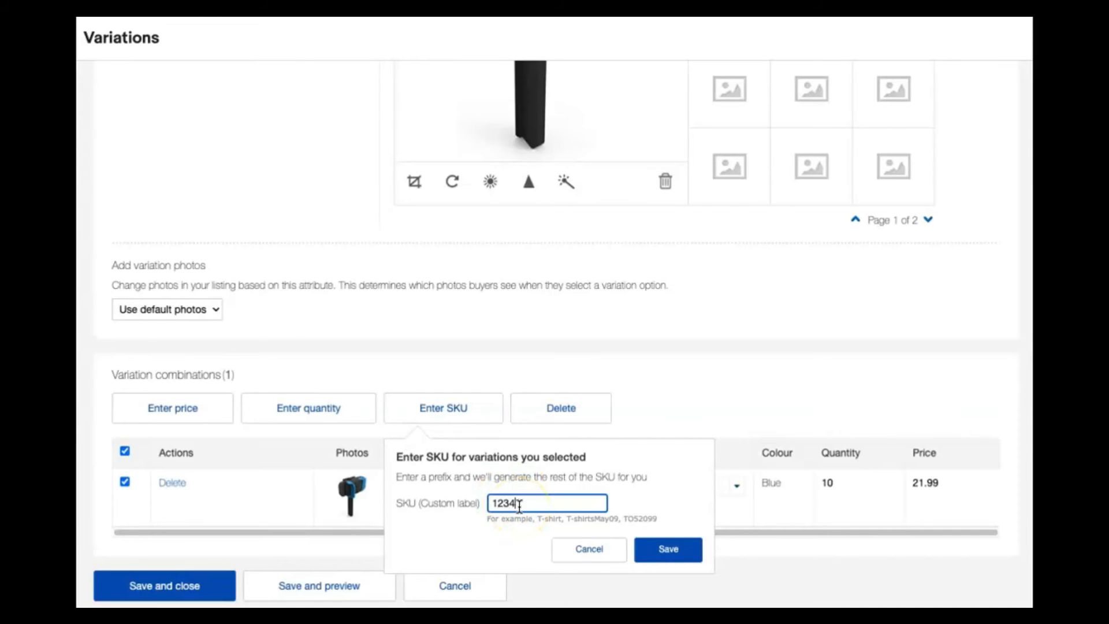
pyautogui.write('5')
pyautogui.click(664, 547)
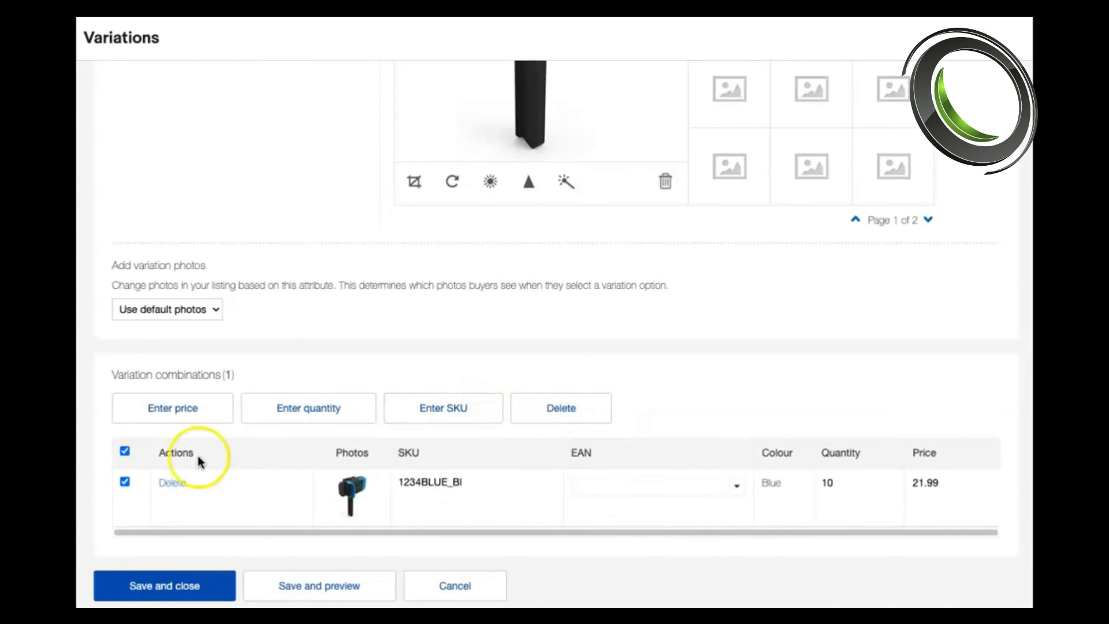
# Step: Clear the selection of the Blue row in the variation combinations table
pyautogui.click(124, 482)
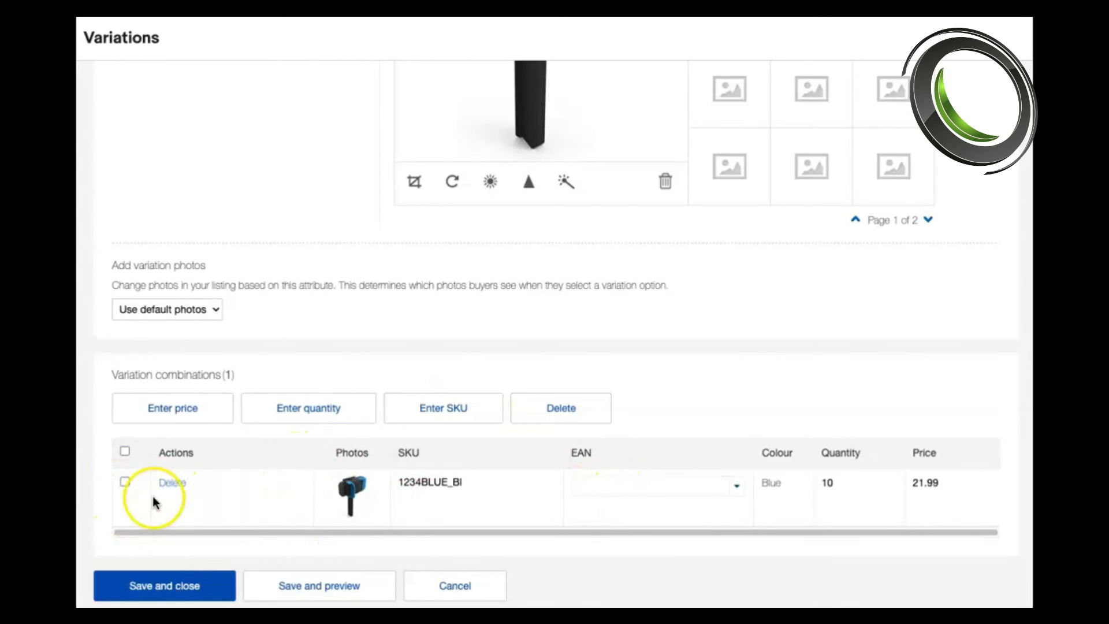
pyautogui.click(124, 482)
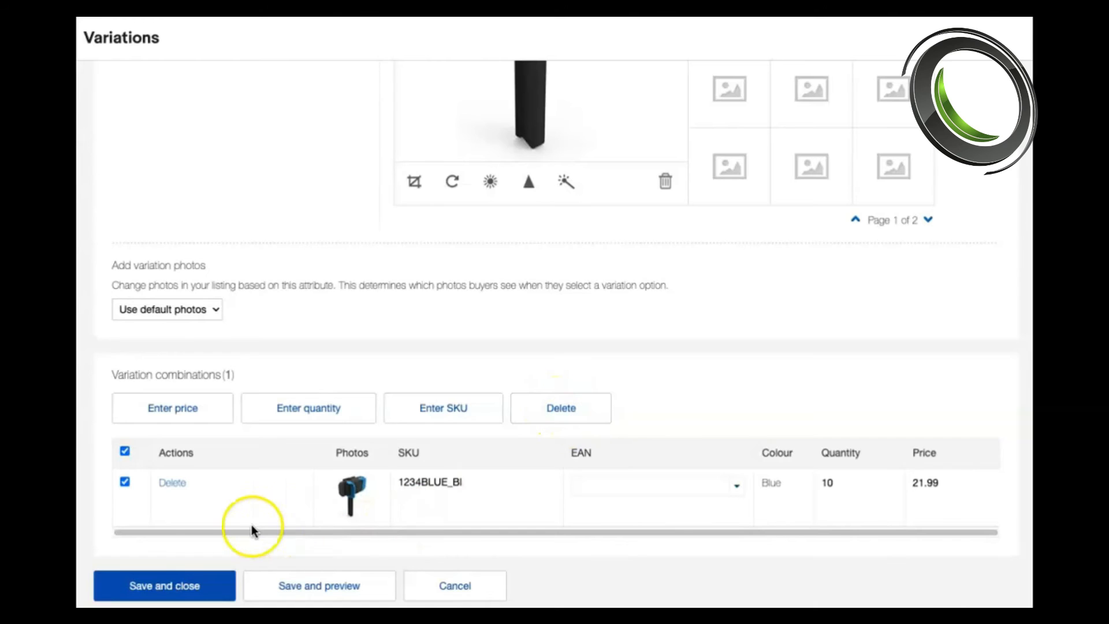
pyautogui.click(124, 482)
# Step: Edit the variations to include Green as a second Colour option, with its row added automatically
pyautogui.scroll(6, 466, 265)
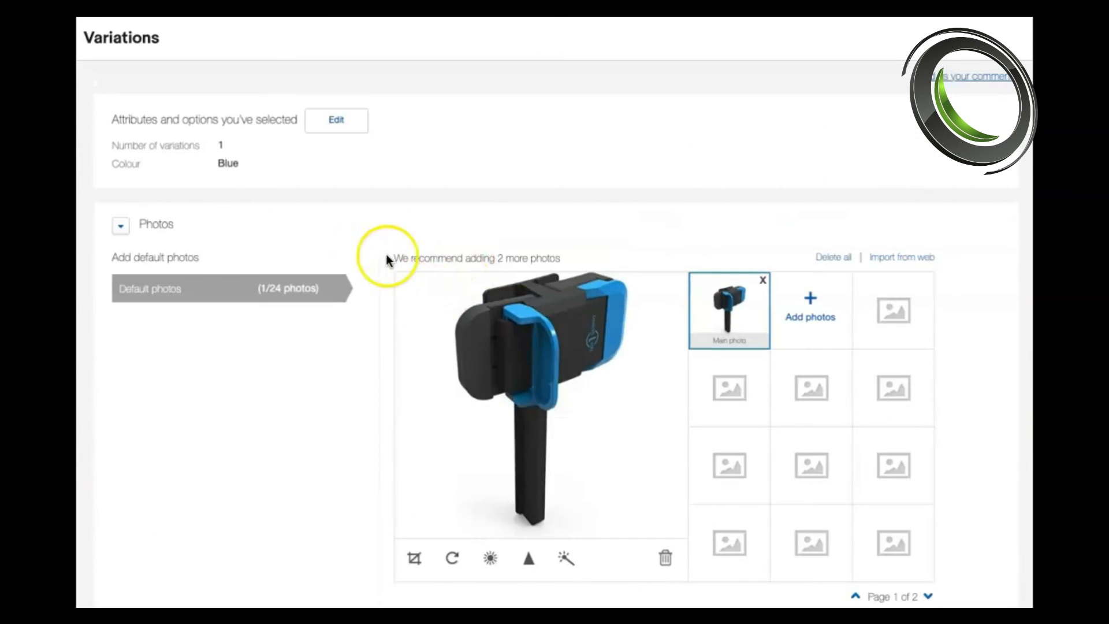
pyautogui.click(337, 121)
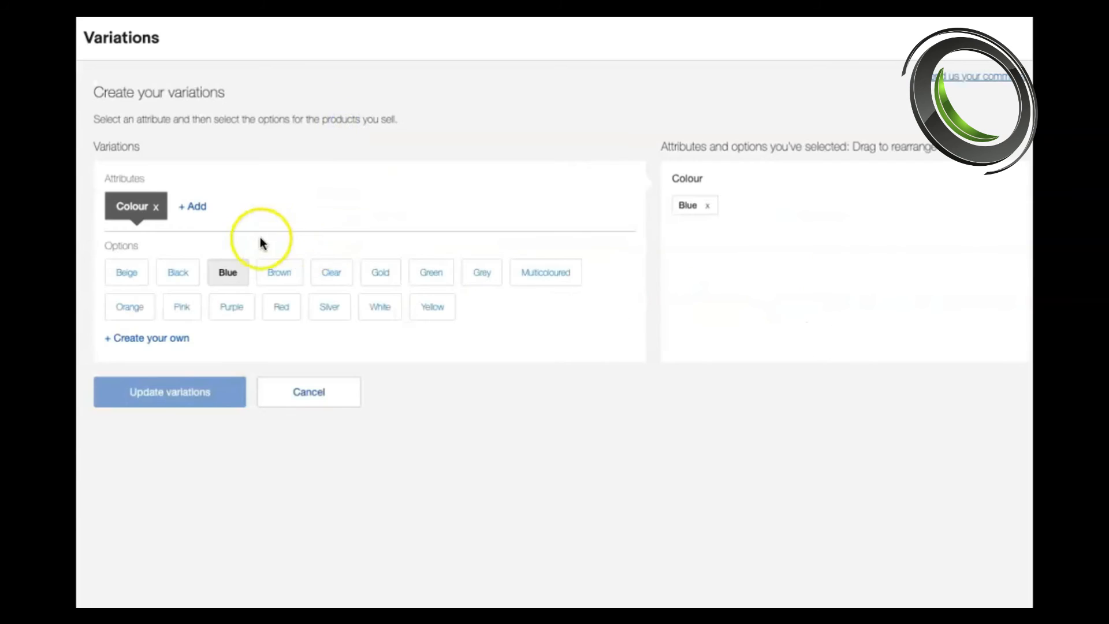
pyautogui.click(438, 281)
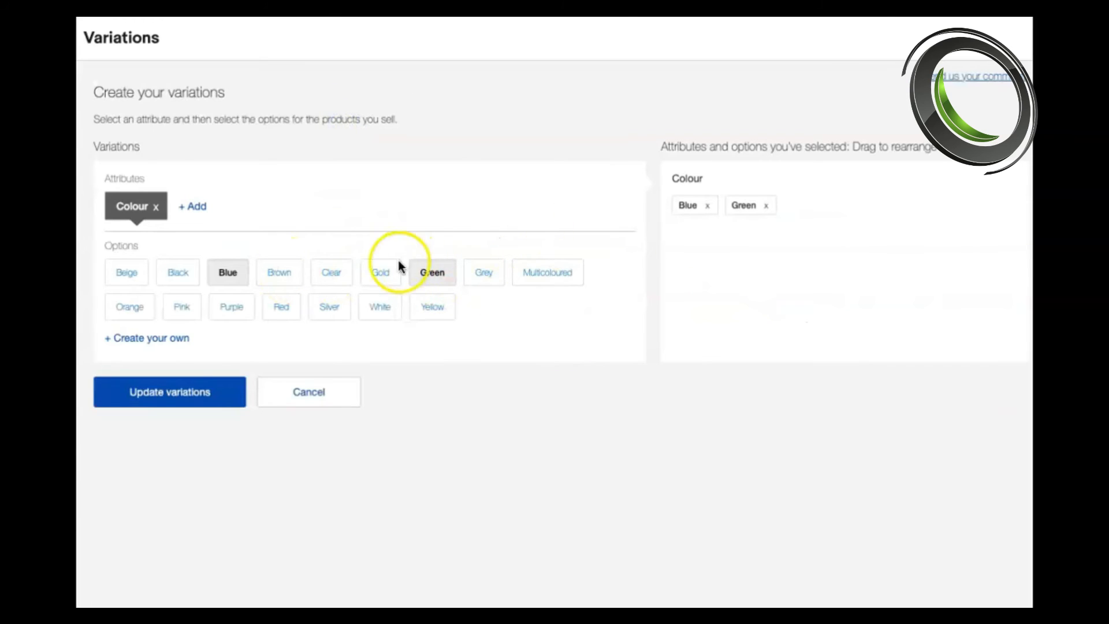
pyautogui.click(211, 394)
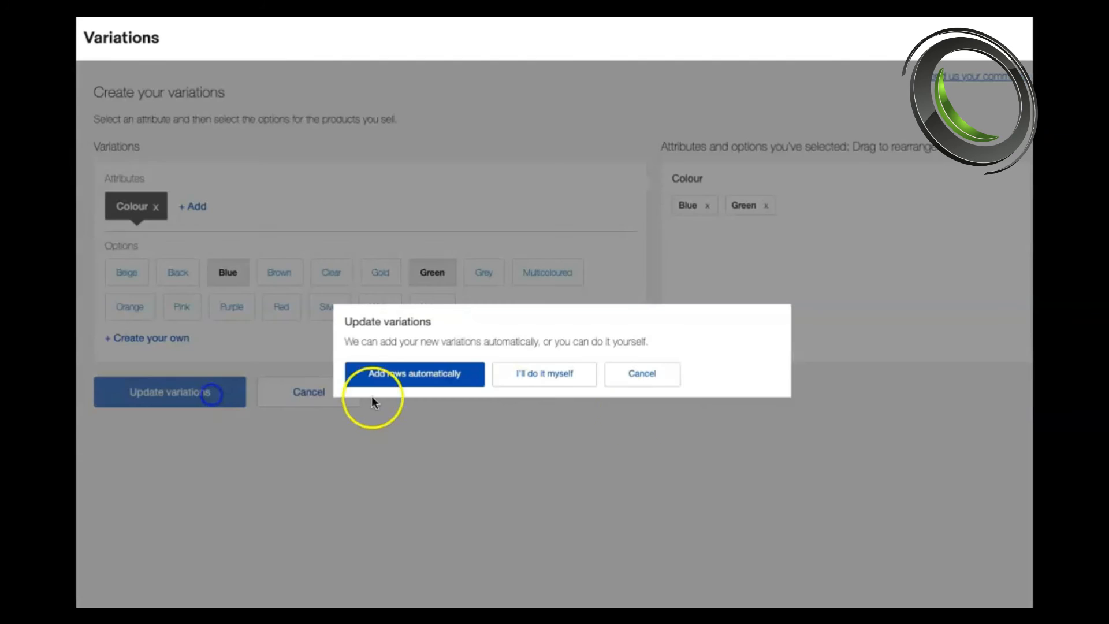
pyautogui.click(449, 376)
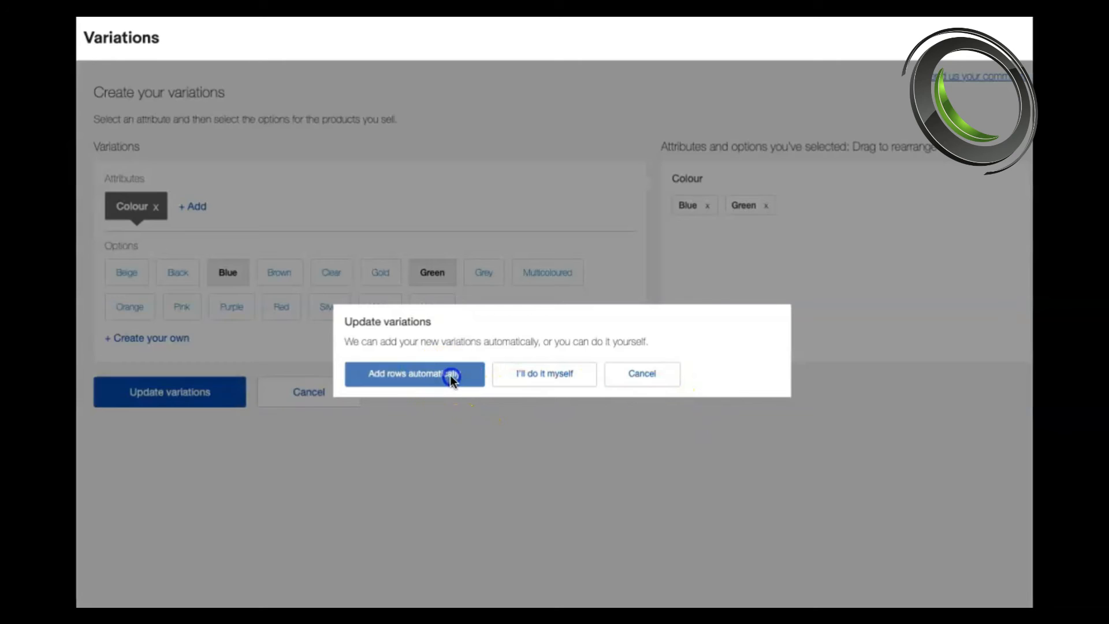
# Step: Base the variation photos on Colour and add the green mount photo to the Green option
pyautogui.scroll(-8, 481, 407)
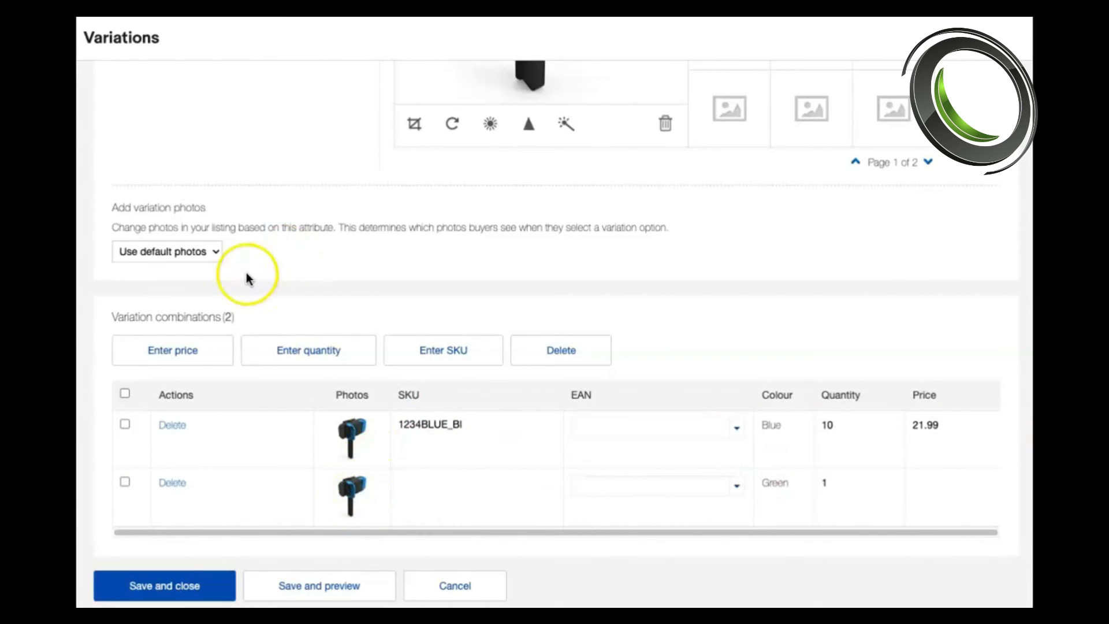
pyautogui.click(215, 252)
pyautogui.click(203, 272)
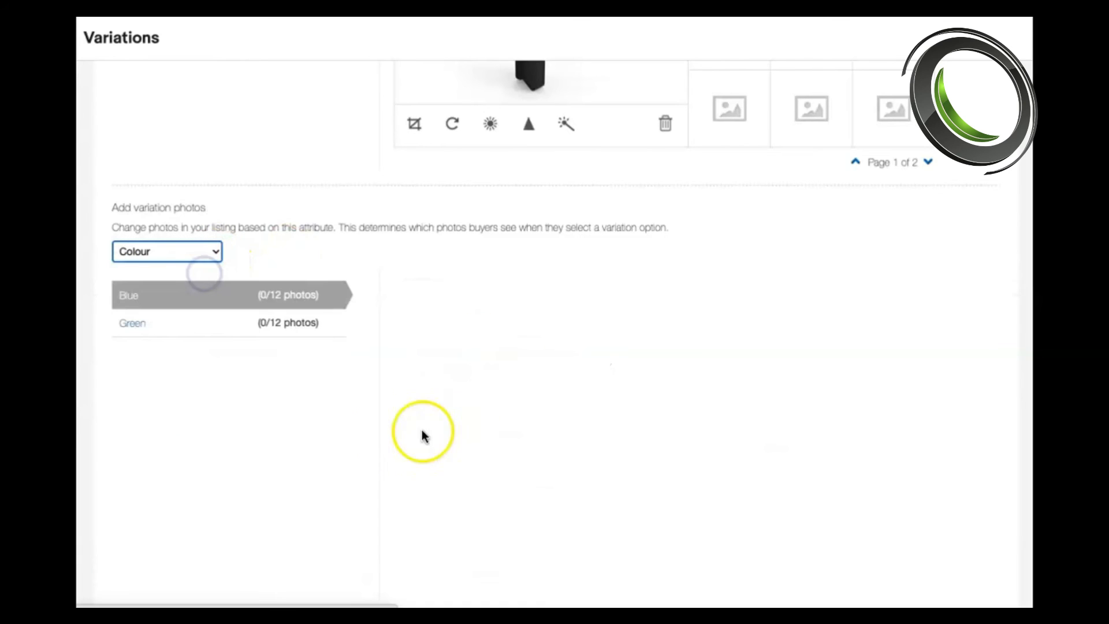
pyautogui.click(220, 323)
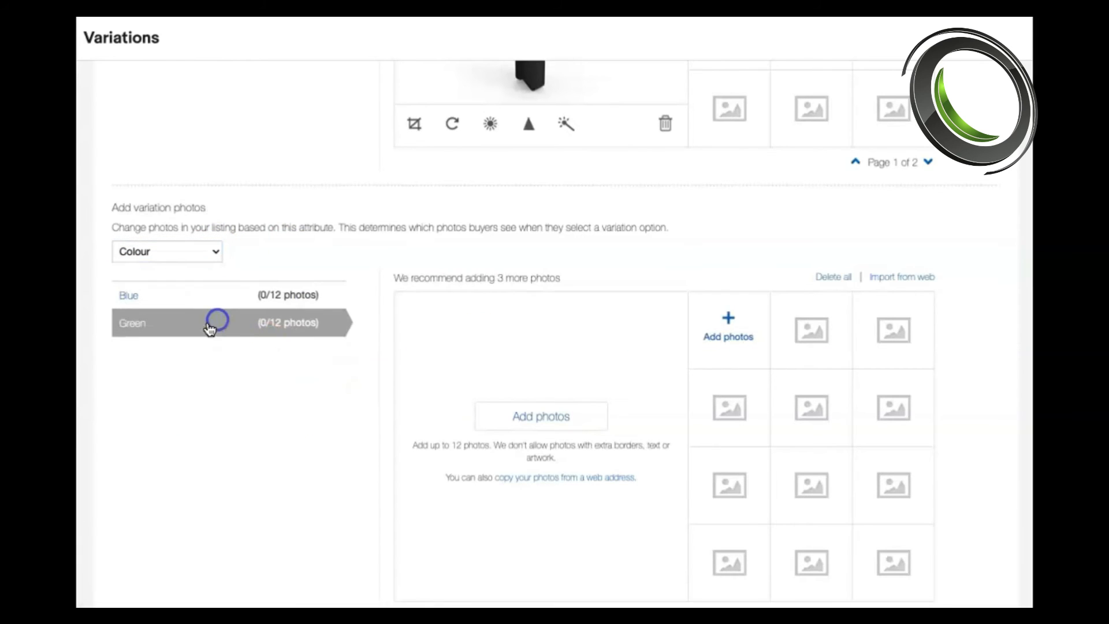
pyautogui.scroll(5, 572, 323)
pyautogui.scroll(3, 278, 168)
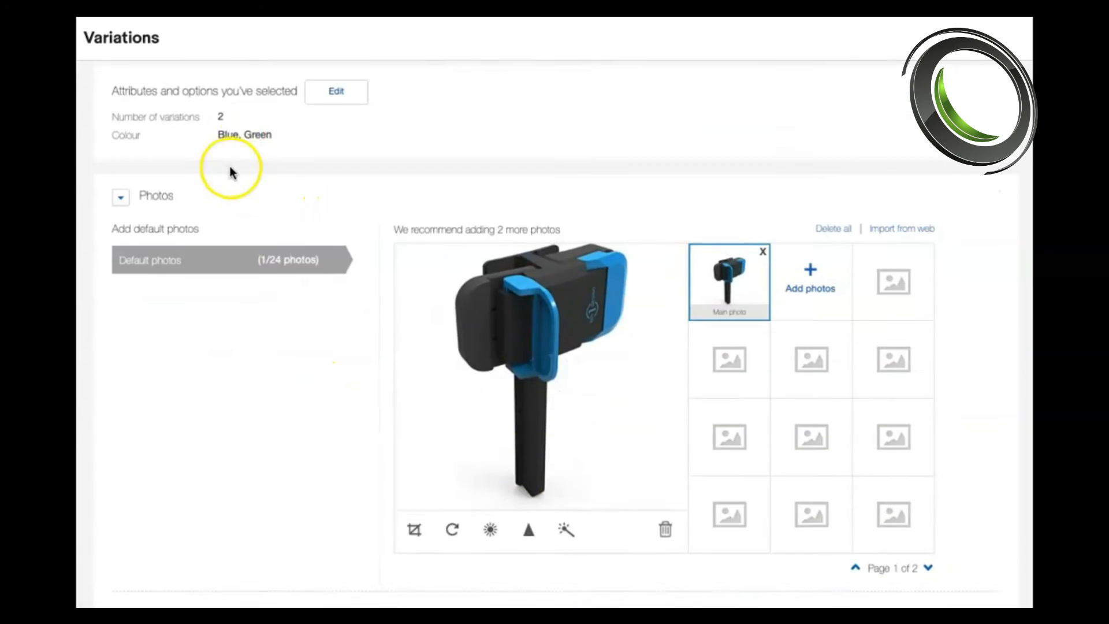
pyautogui.scroll(-10, 470, 317)
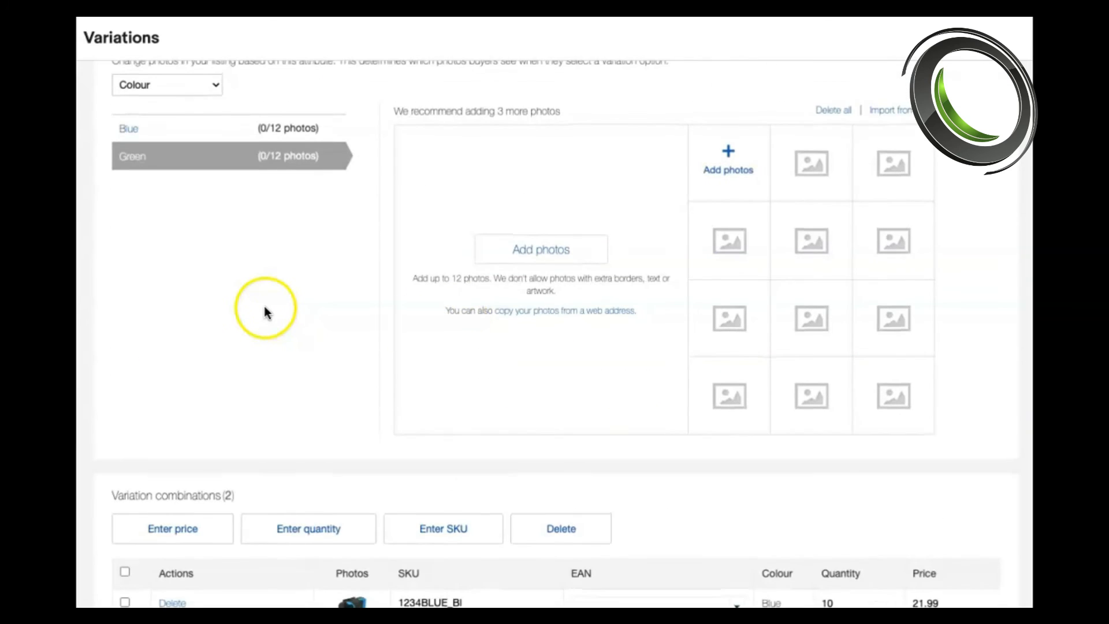
pyautogui.scroll(1, 267, 306)
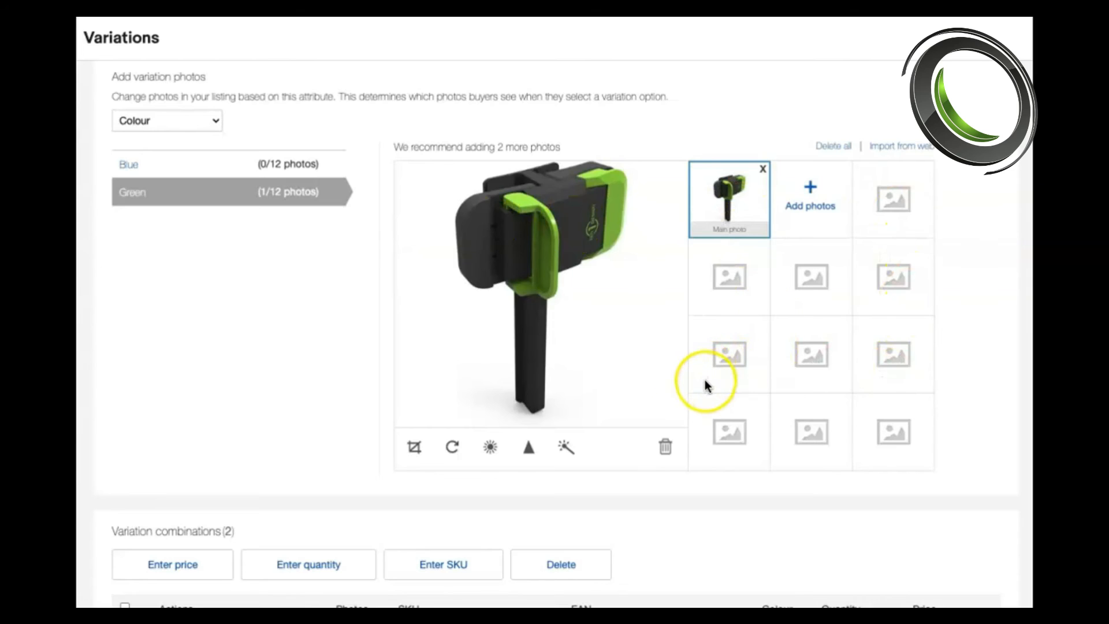
# Step: Compare the default and Green photos with the thumbnails shown for each colour in the variation combinations table
pyautogui.scroll(2, 690, 390)
pyautogui.scroll(3, 161, 317)
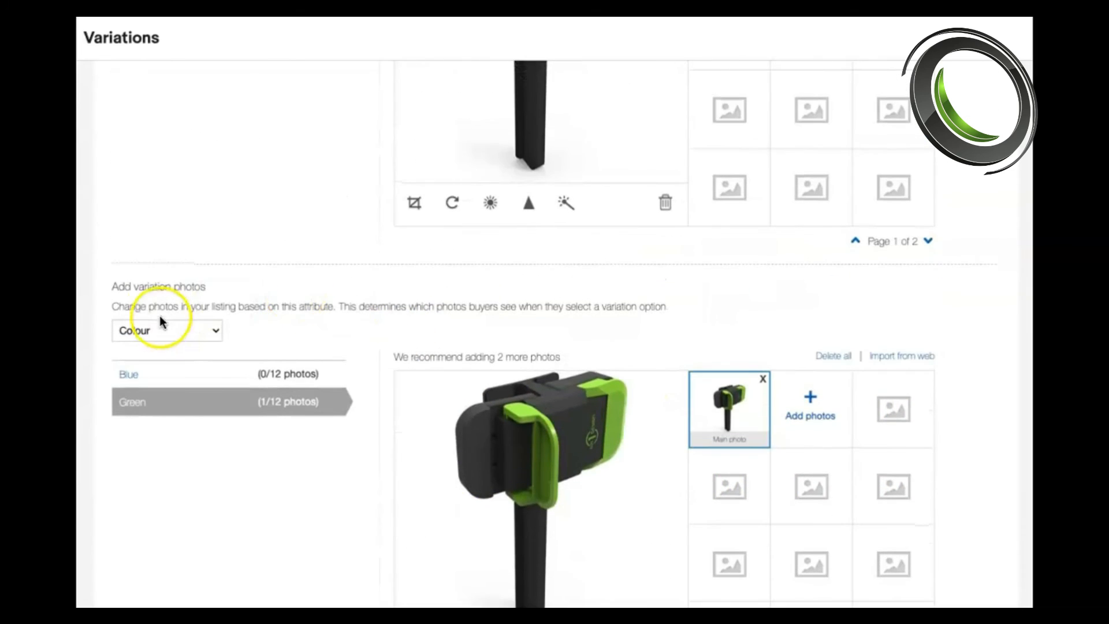
pyautogui.scroll(5, 289, 364)
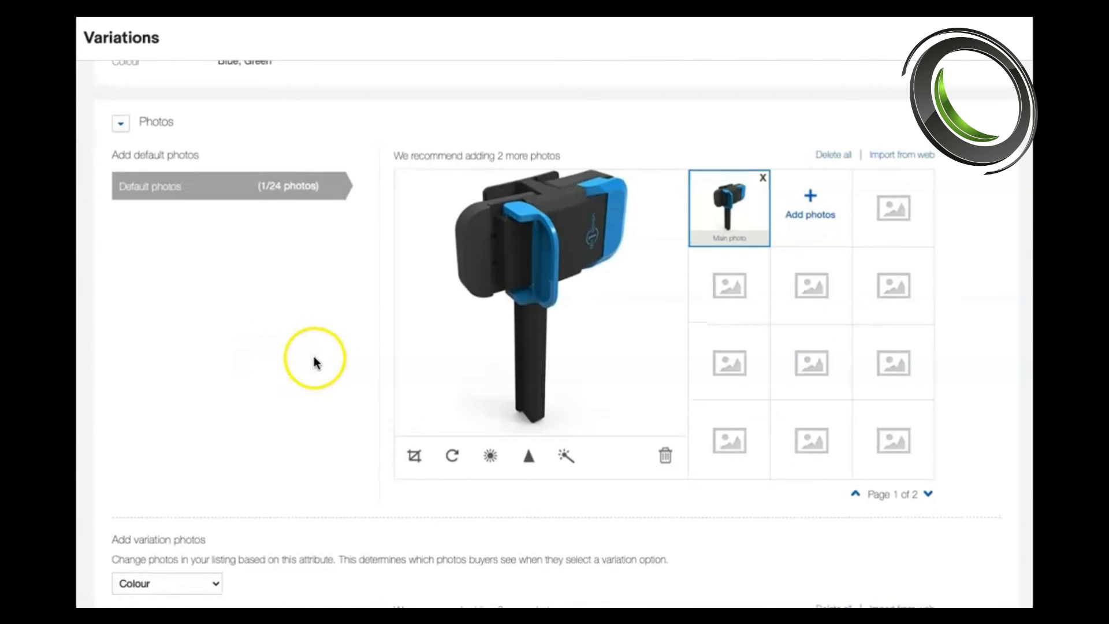
pyautogui.scroll(-1, 619, 416)
pyautogui.scroll(-3, 623, 421)
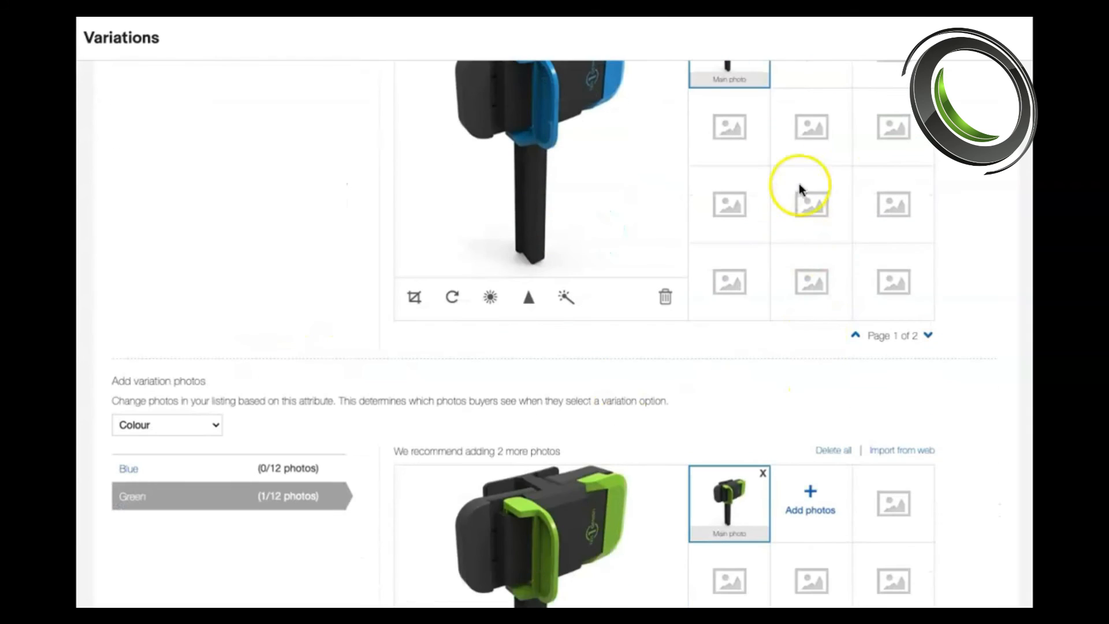
pyautogui.scroll(-1, 665, 358)
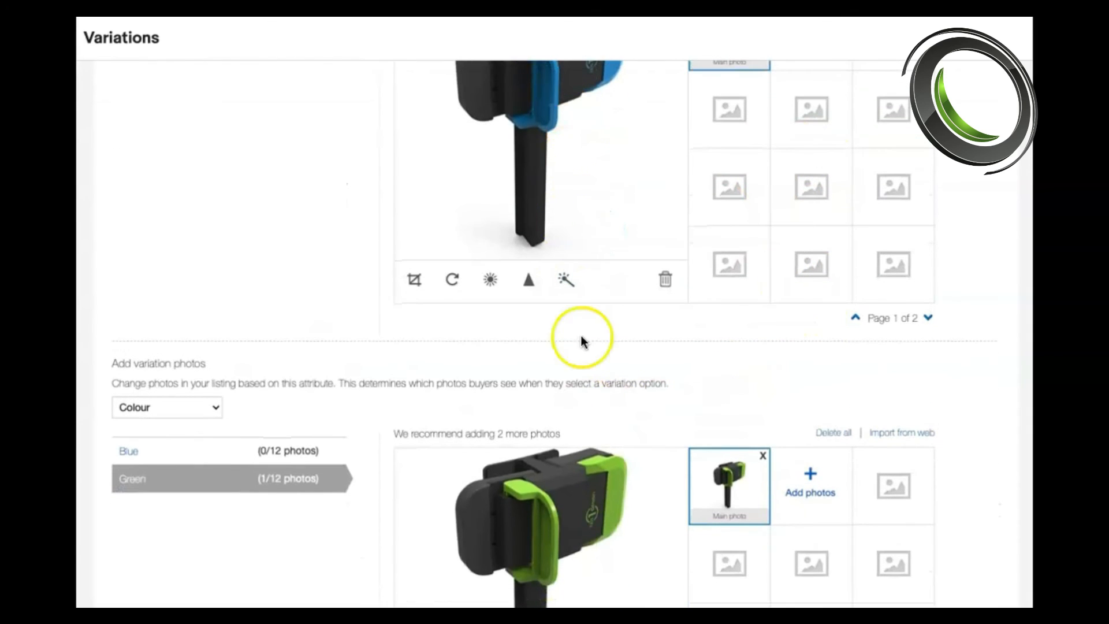
pyautogui.scroll(-1, 631, 516)
pyautogui.scroll(-9, 631, 522)
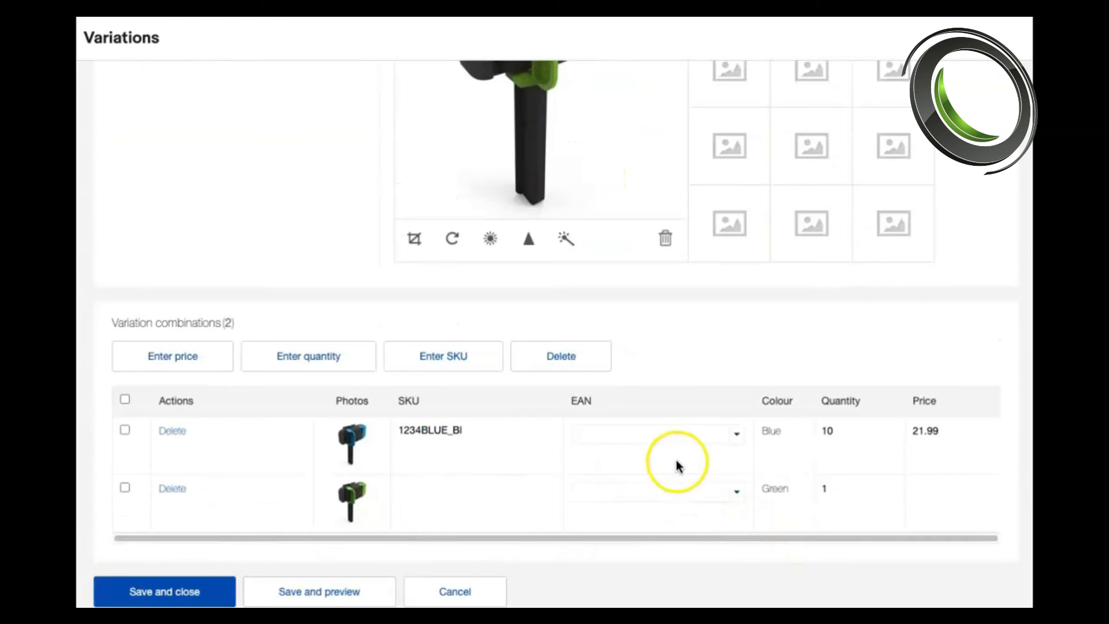
pyautogui.scroll(9, 683, 463)
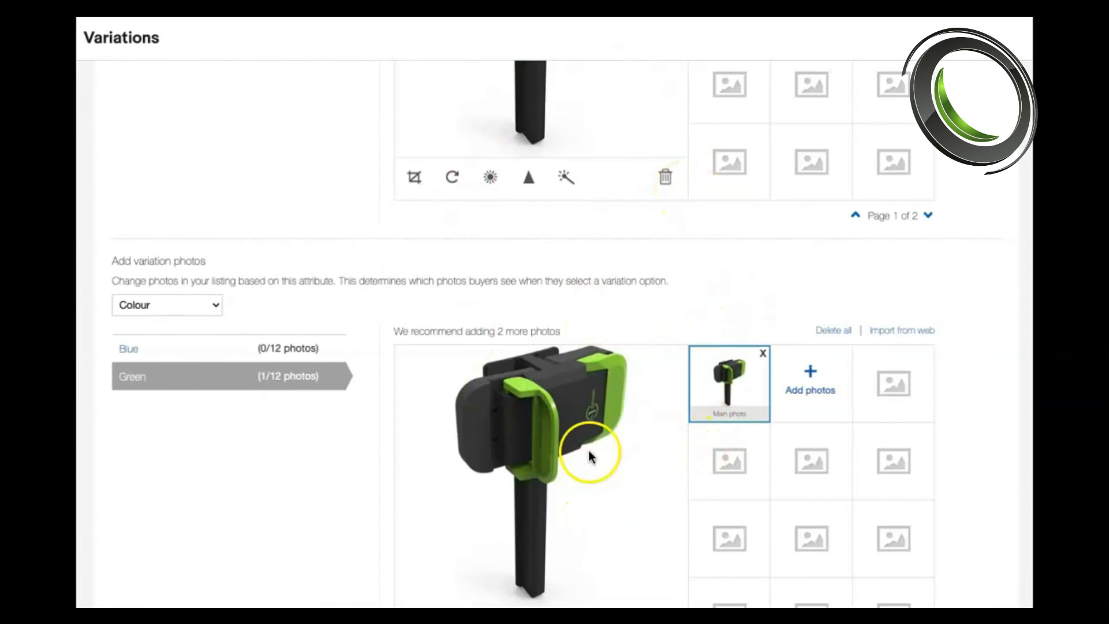
pyautogui.scroll(-2, 590, 431)
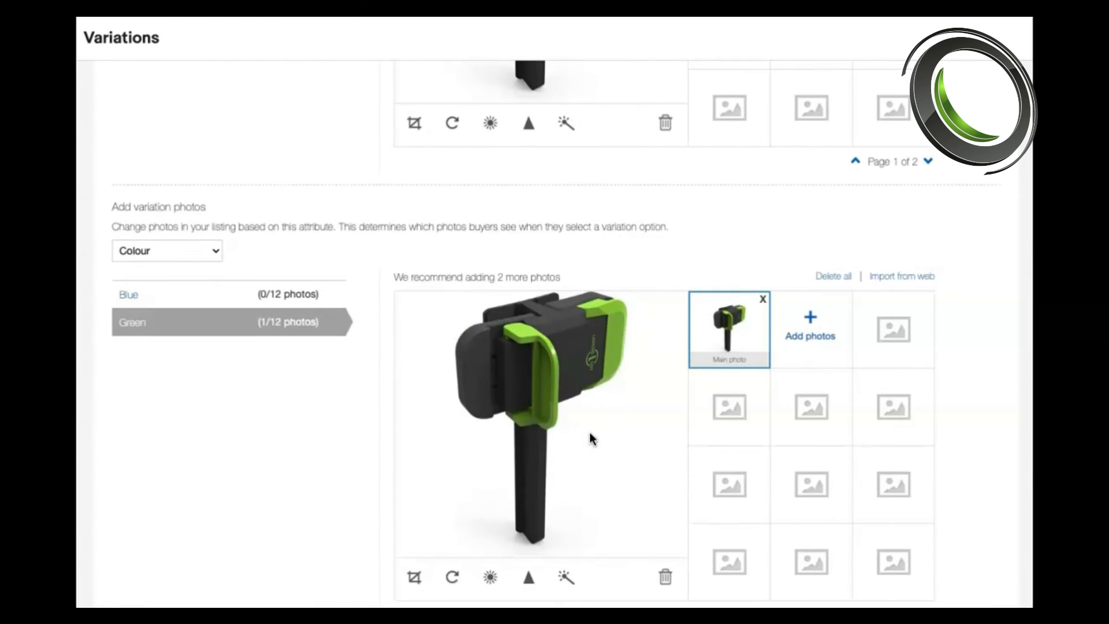
# Step: Set the Green variation's price to 20.99 and its quantity to 15 in the variation combinations table
pyautogui.scroll(-8, 590, 432)
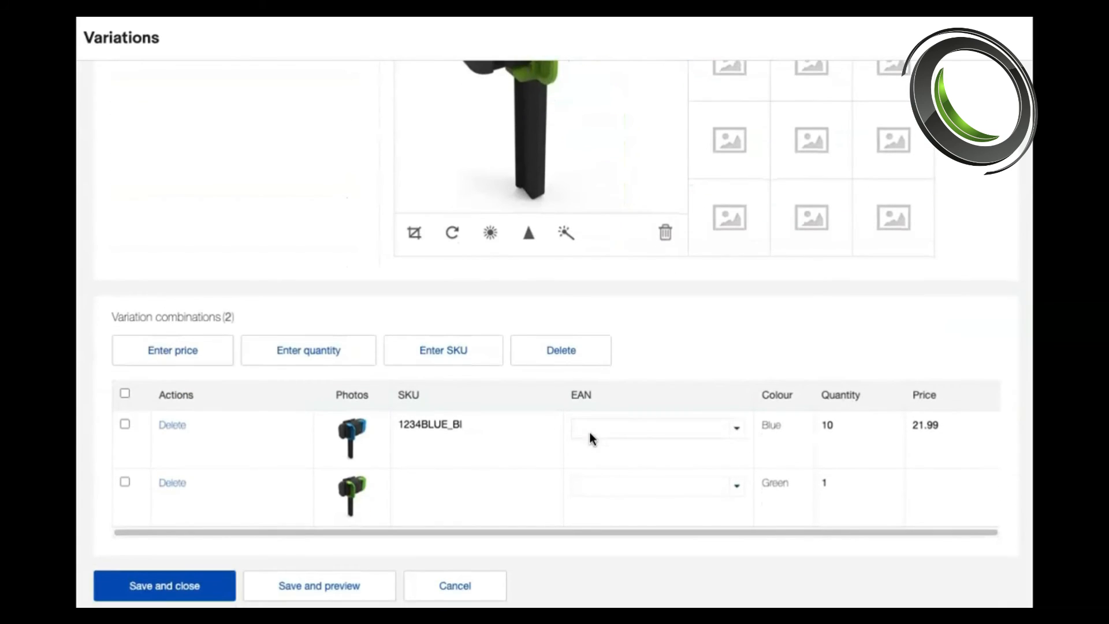
pyautogui.click(125, 482)
pyautogui.click(196, 352)
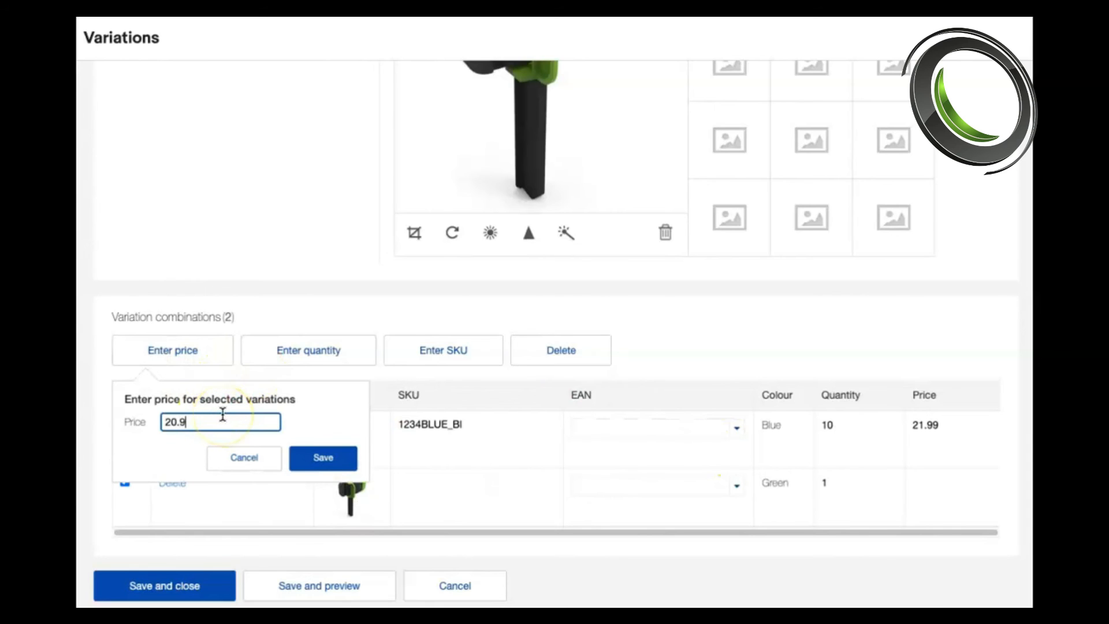
pyautogui.click(323, 455)
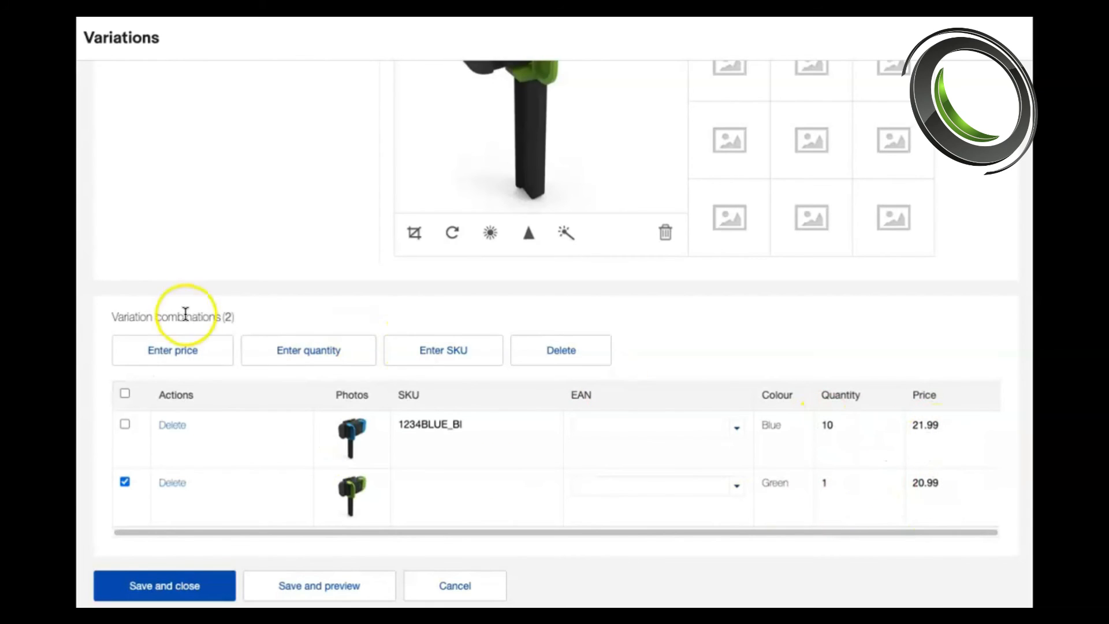
pyautogui.click(328, 360)
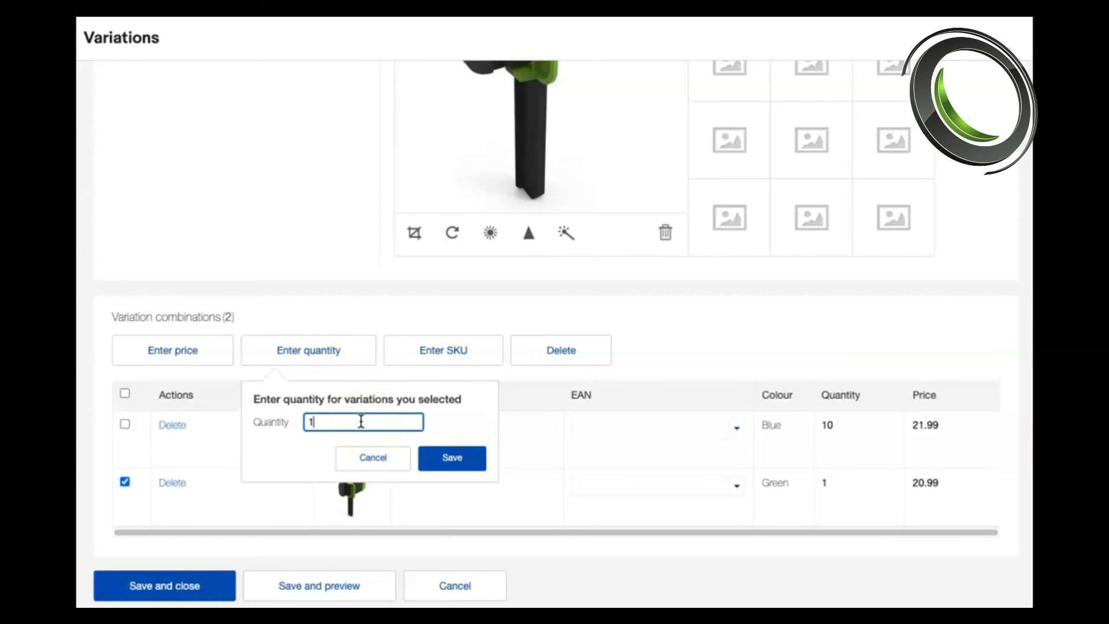
pyautogui.click(442, 456)
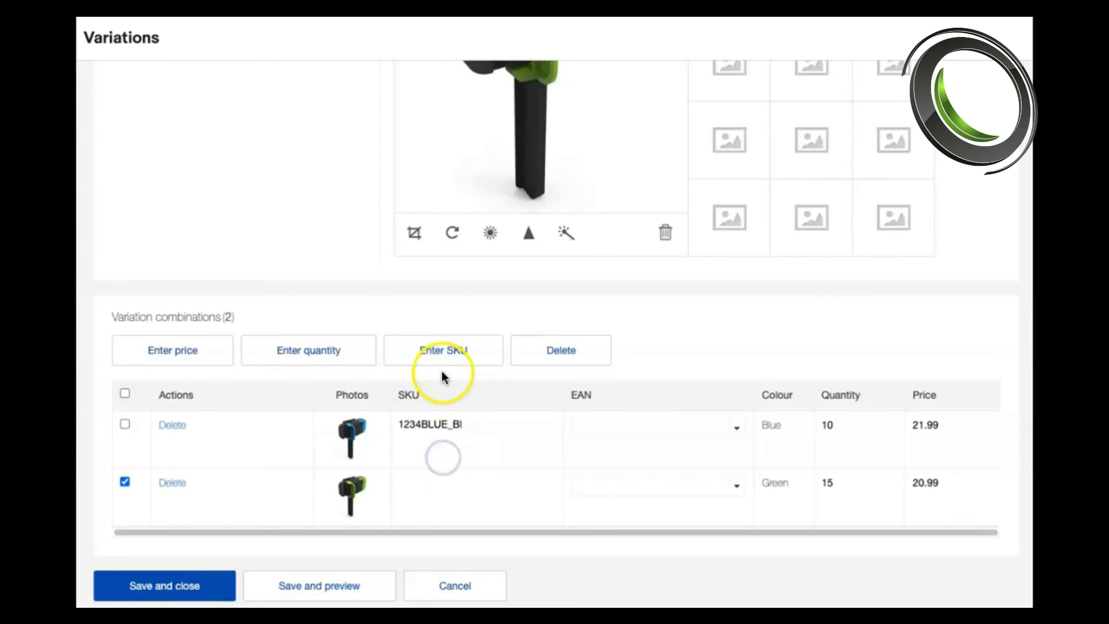
# Step: Enter the SKU prefix 1234GREEN for the Green variation and clear its row selection
pyautogui.click(434, 353)
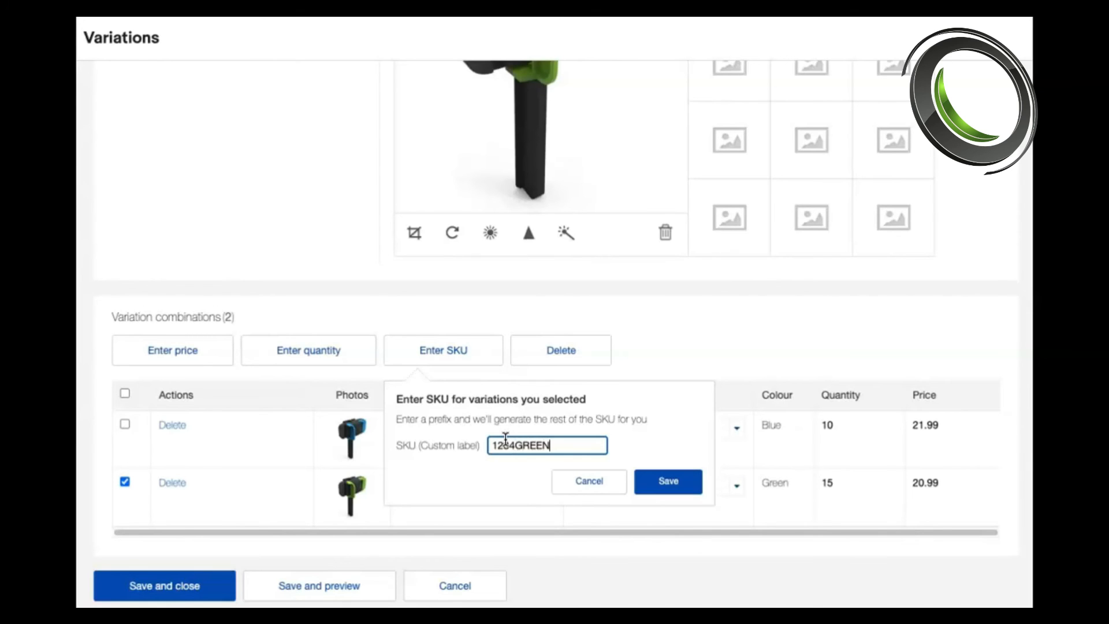
pyautogui.click(666, 481)
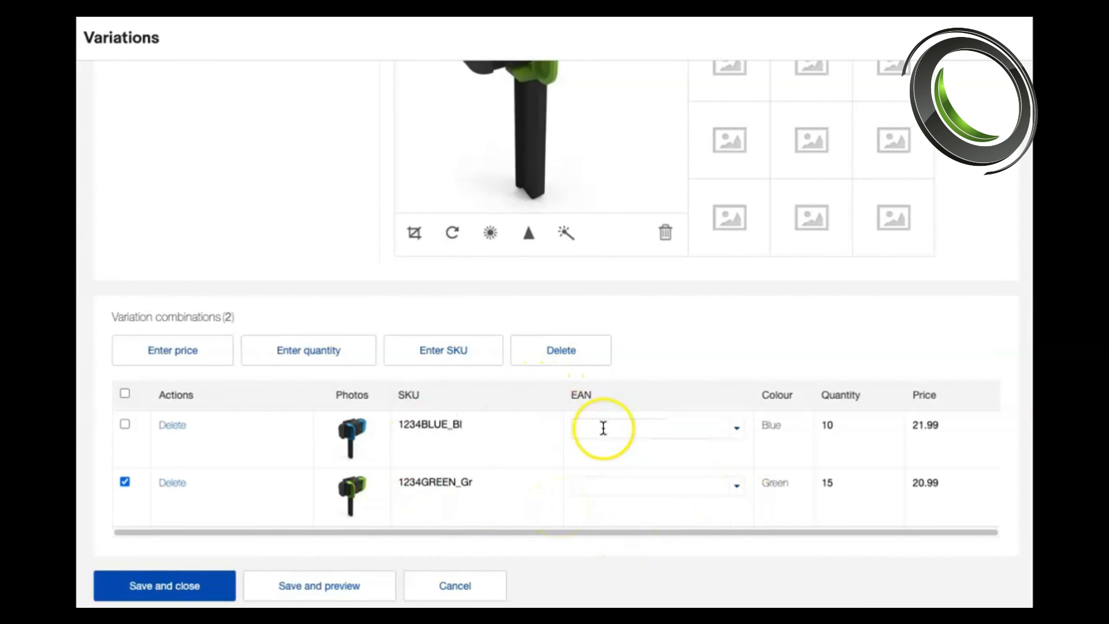
pyautogui.click(125, 482)
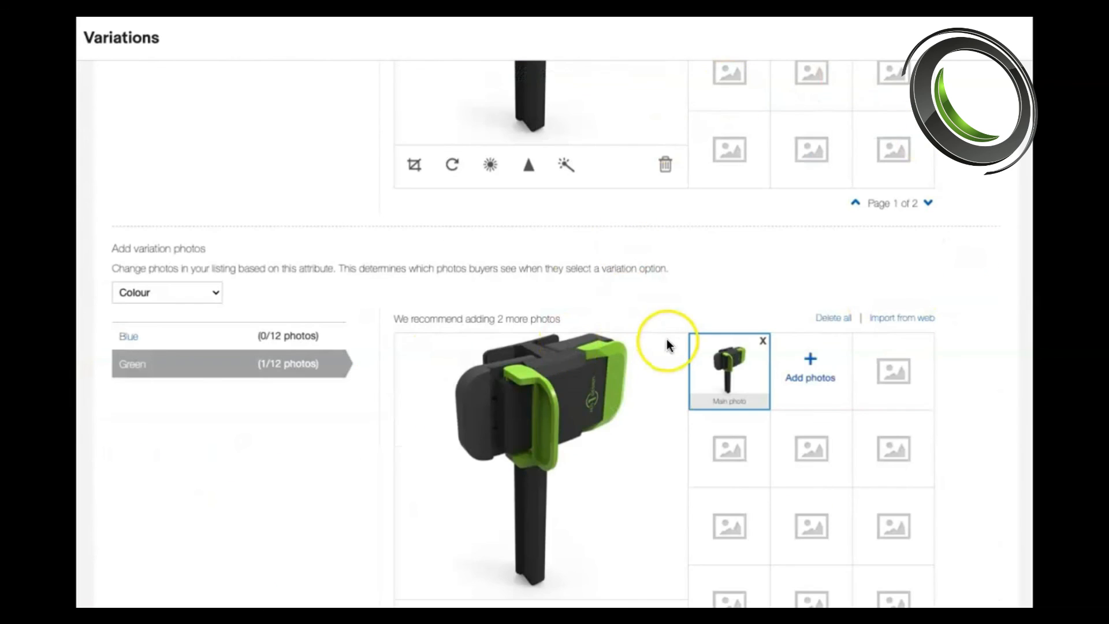
# Step: Save the Blue and Green variations and return to the listing form
pyautogui.scroll(-2, 666, 344)
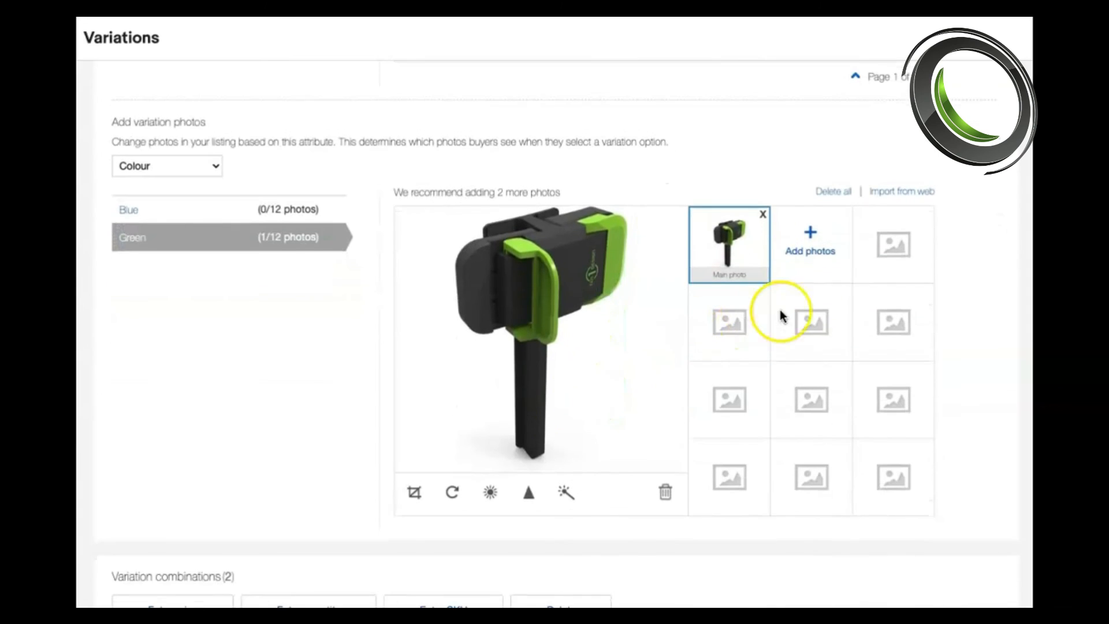
pyautogui.scroll(-1, 738, 391)
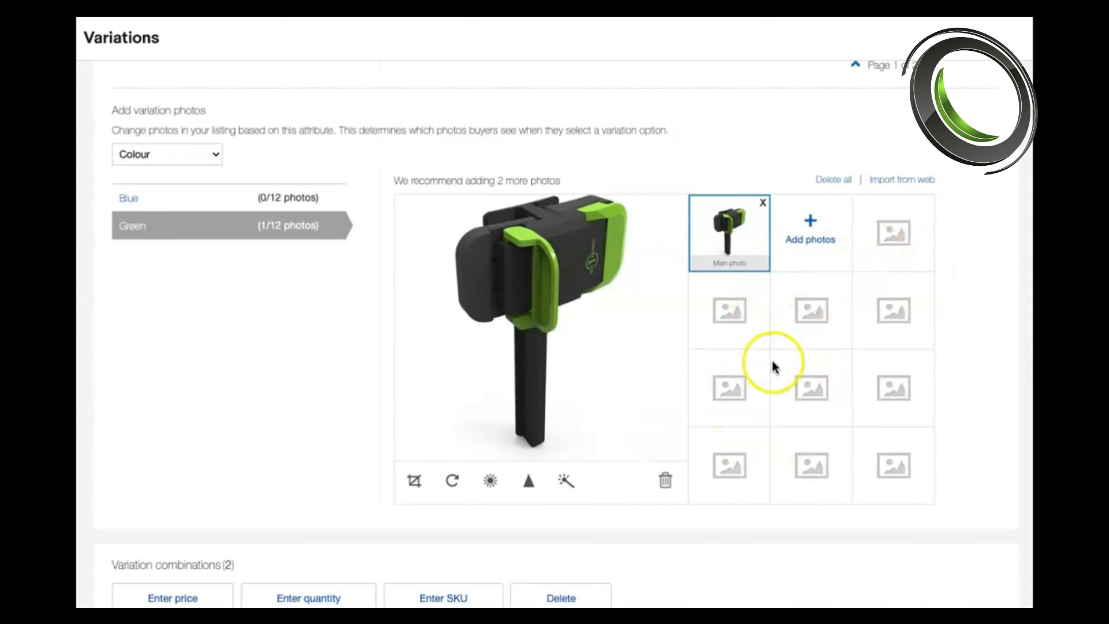
pyautogui.scroll(-1, 820, 370)
pyautogui.scroll(-3, 816, 386)
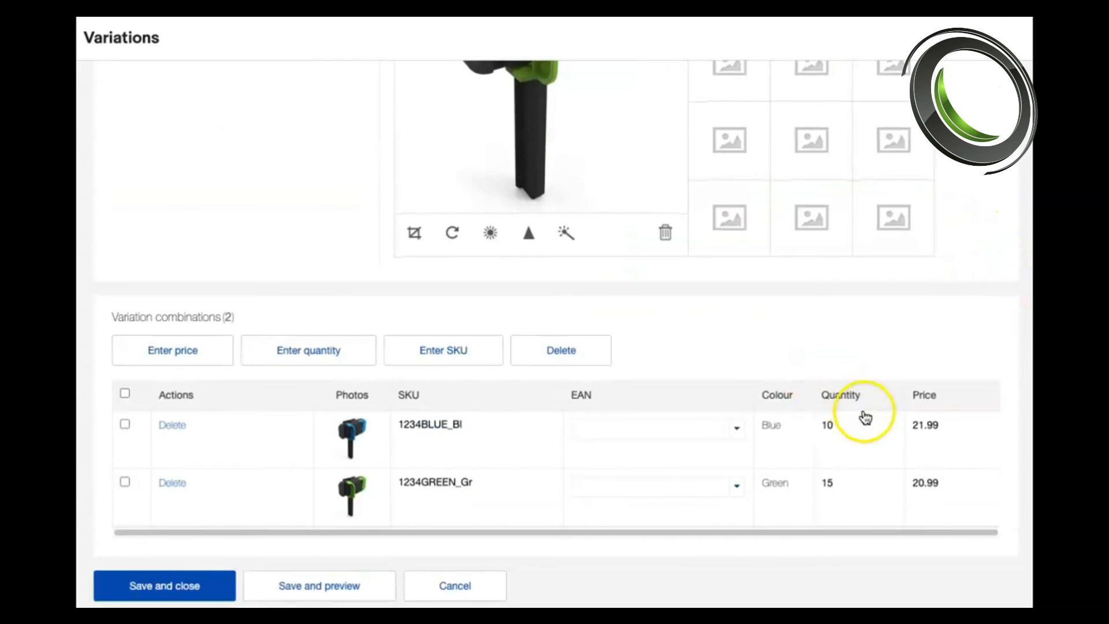
pyautogui.click(213, 583)
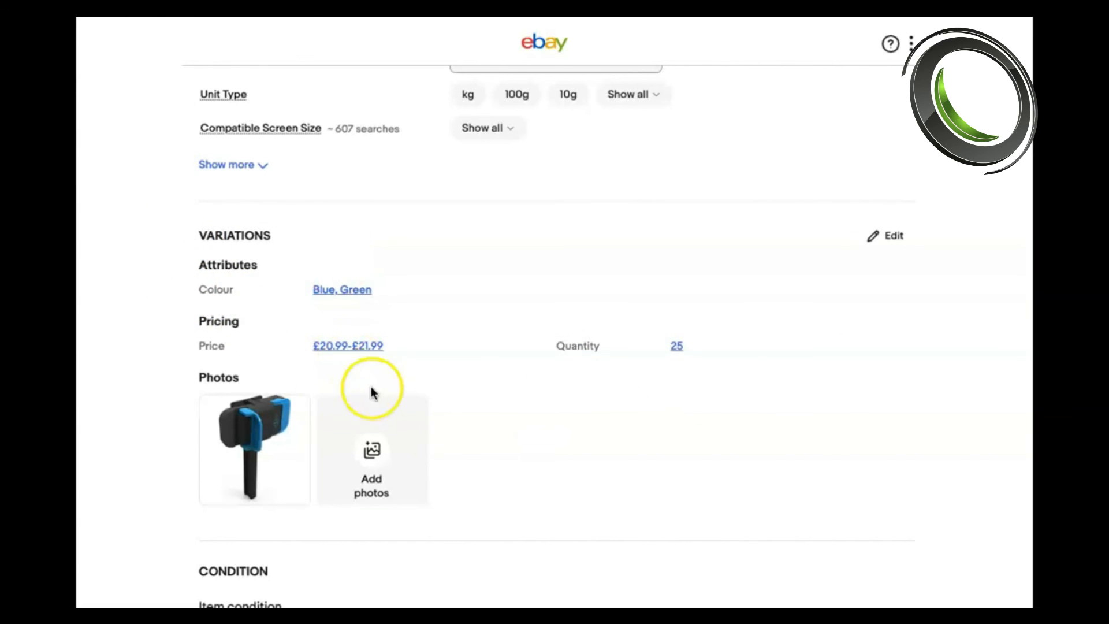
# Step: Examine the listing form's video, title and variations sections, including the saved colours, prices, quantity and photos
pyautogui.scroll(7, 371, 374)
pyautogui.scroll(10, 371, 373)
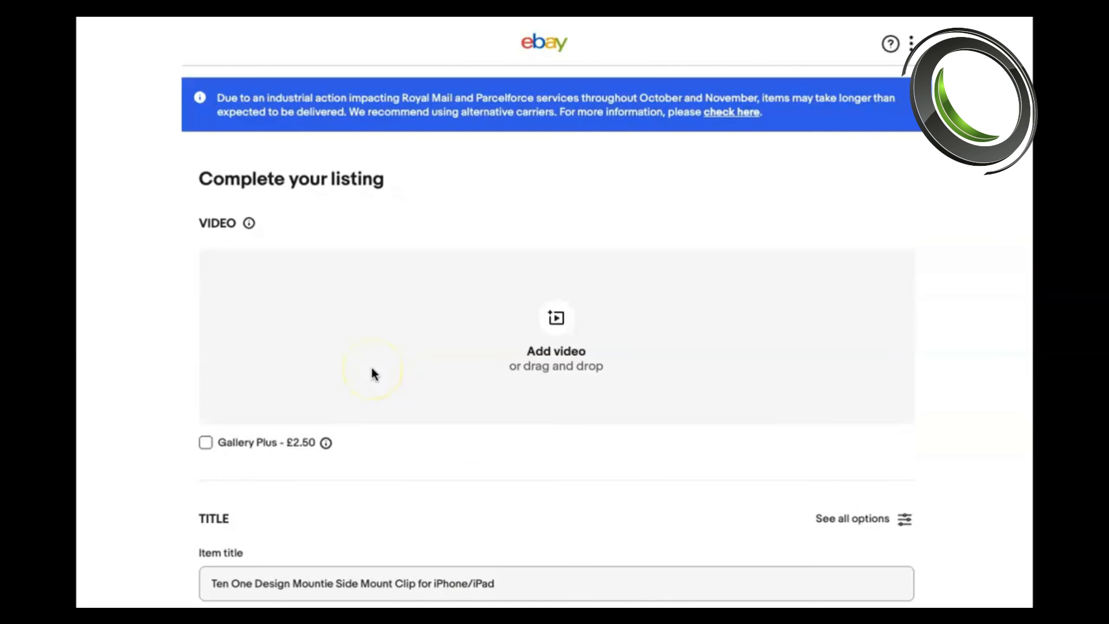
pyautogui.scroll(-1, 372, 373)
pyautogui.scroll(-1, 372, 374)
pyautogui.scroll(-20, 519, 349)
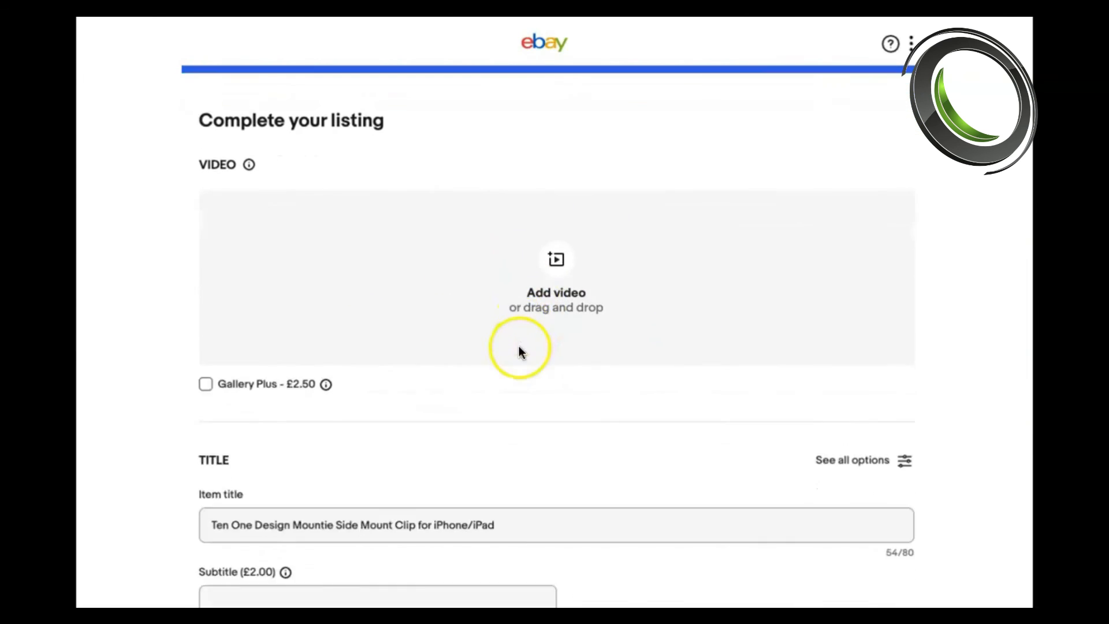
pyautogui.scroll(20, 519, 351)
pyautogui.click(704, 334)
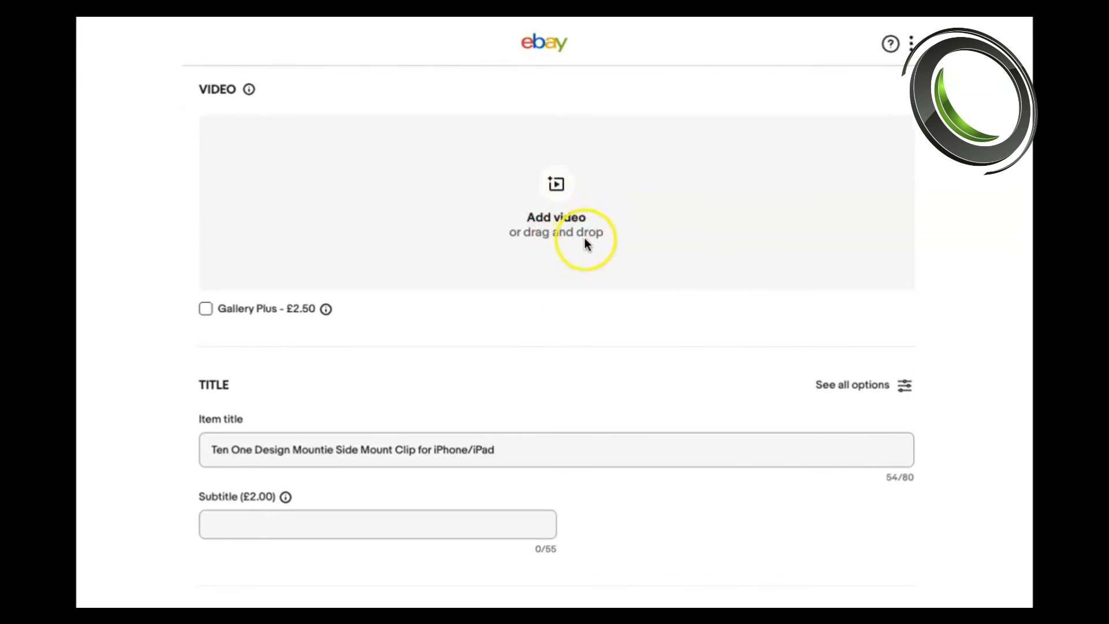
pyautogui.scroll(-20, 567, 231)
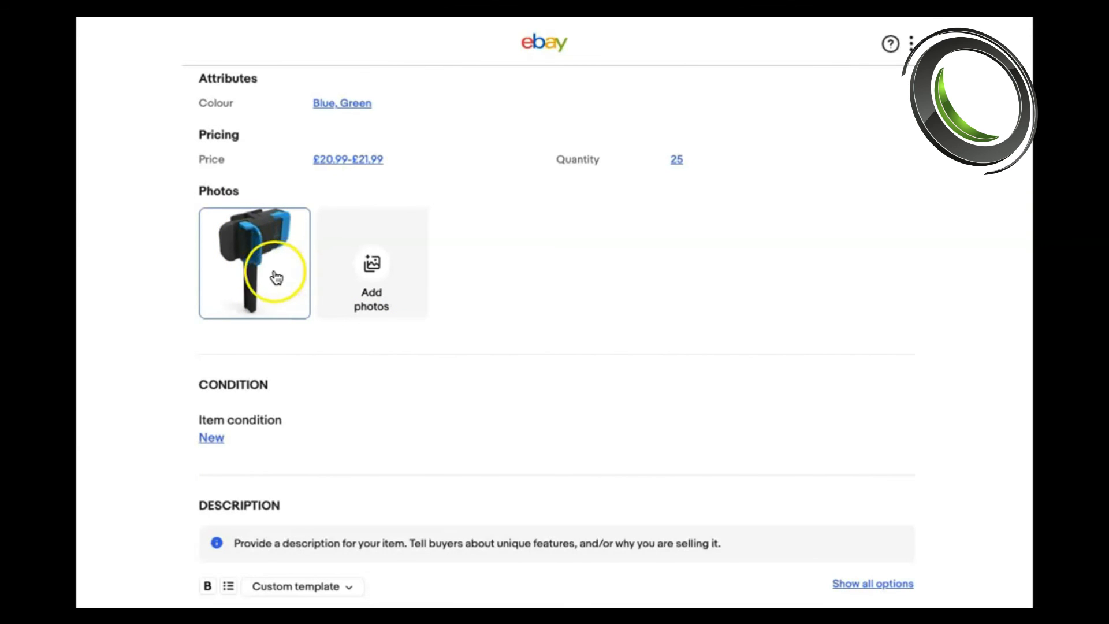
# Step: Reopen the variations editor from the listing's variation photos to add photos
pyautogui.click(384, 274)
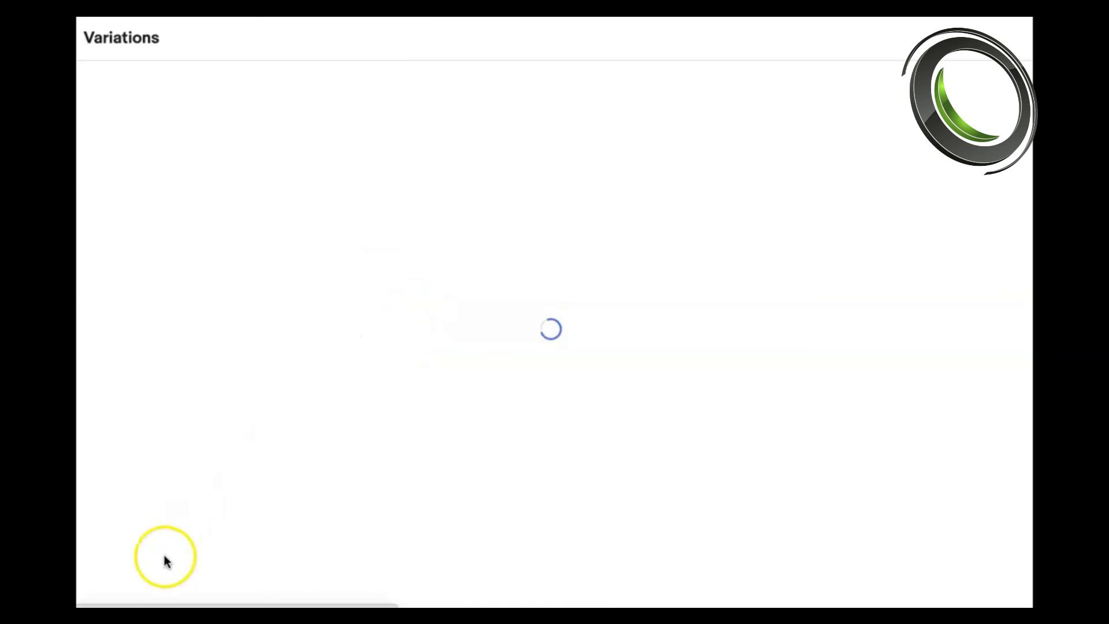